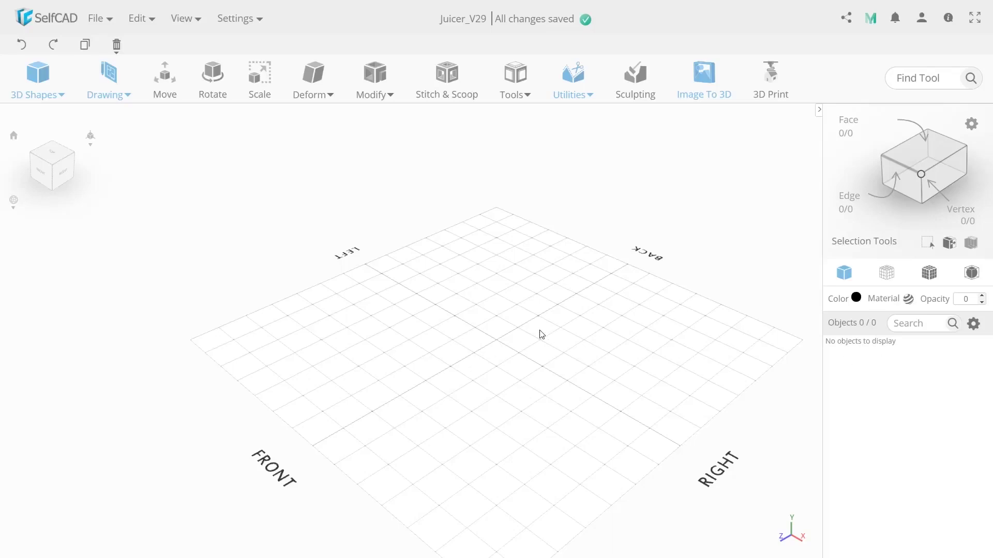
right_click_drag(545, 354, 521, 325)
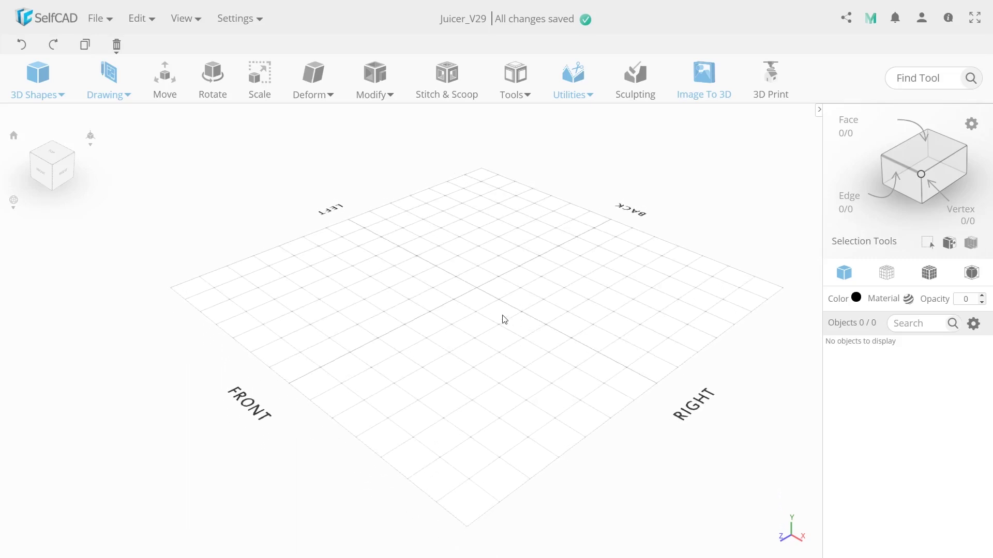
left_click(98, 85)
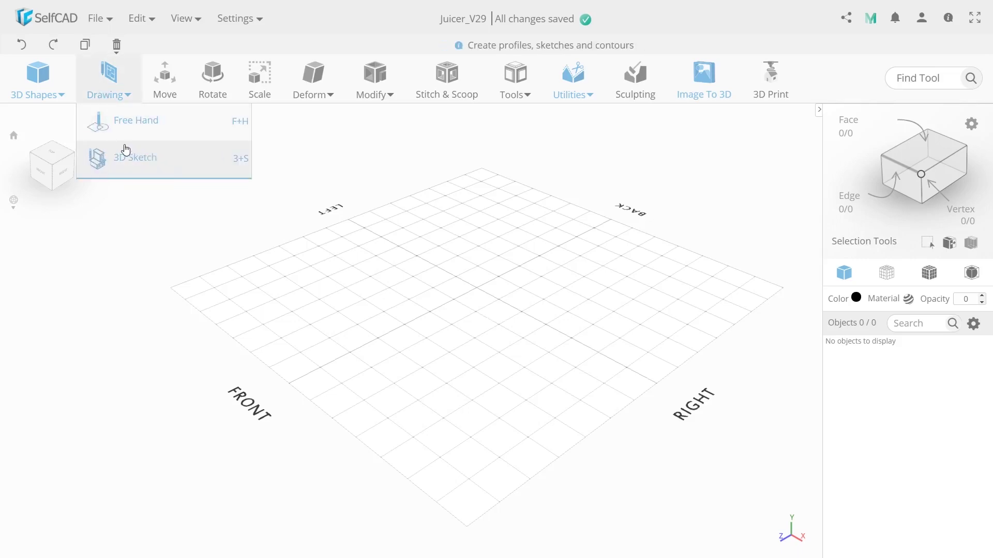
left_click(518, 87)
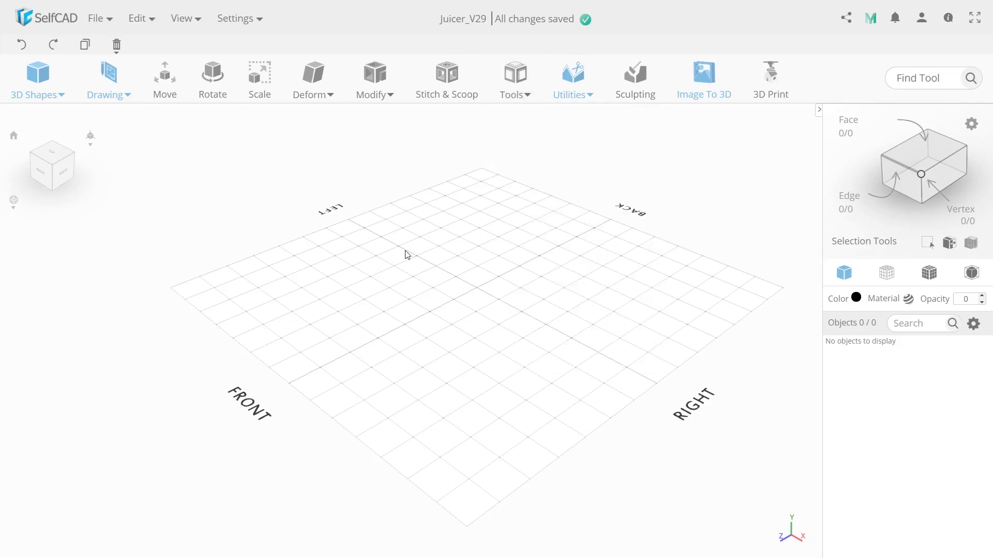
Step: Switch to the top view and start the Circle tool of a 3D Sketch
left_click(52, 151)
left_click(91, 157)
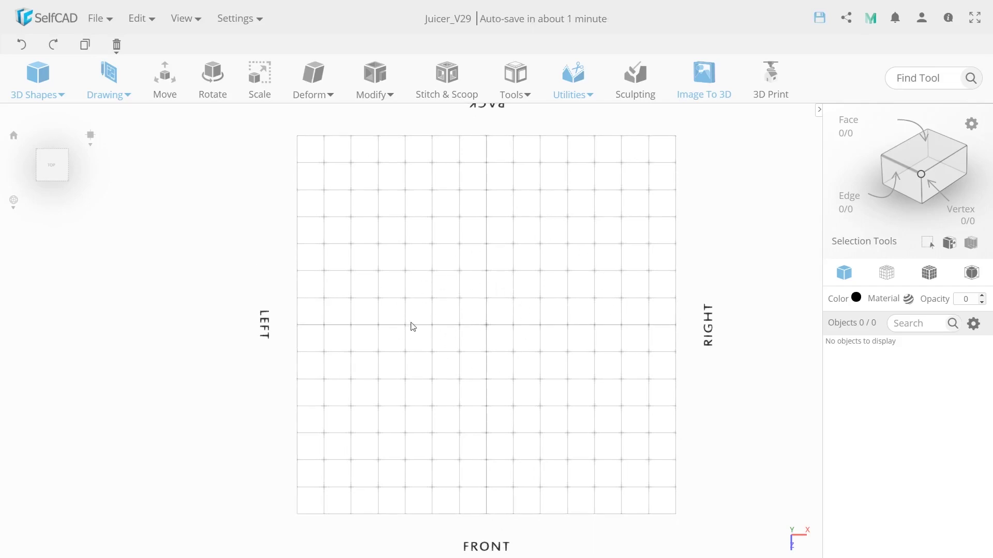
left_click(109, 96)
left_click(122, 157)
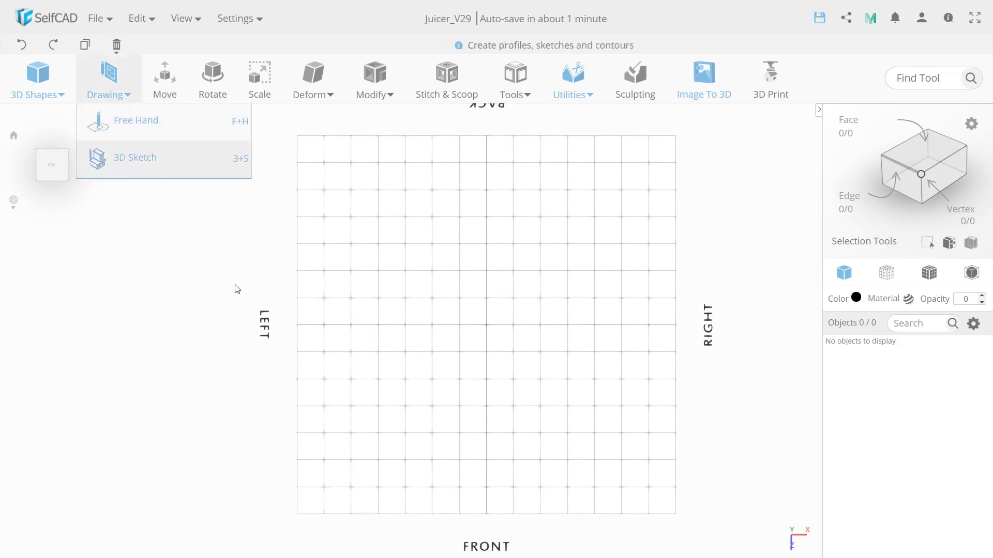
left_click(17, 160)
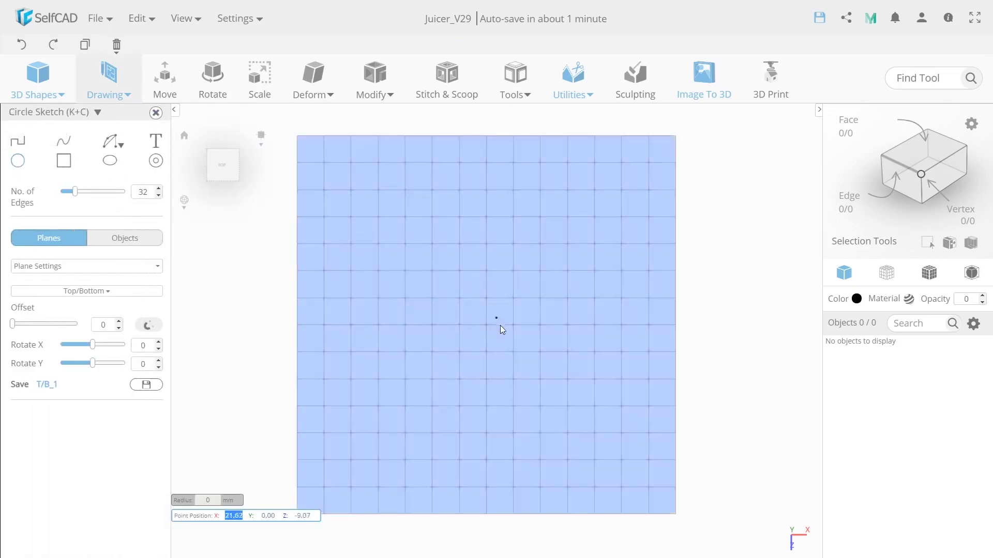
Step: Set the circle sketch to 64 edges and enable Minimum Step Size at 10 in the precision settings
double_click(144, 193)
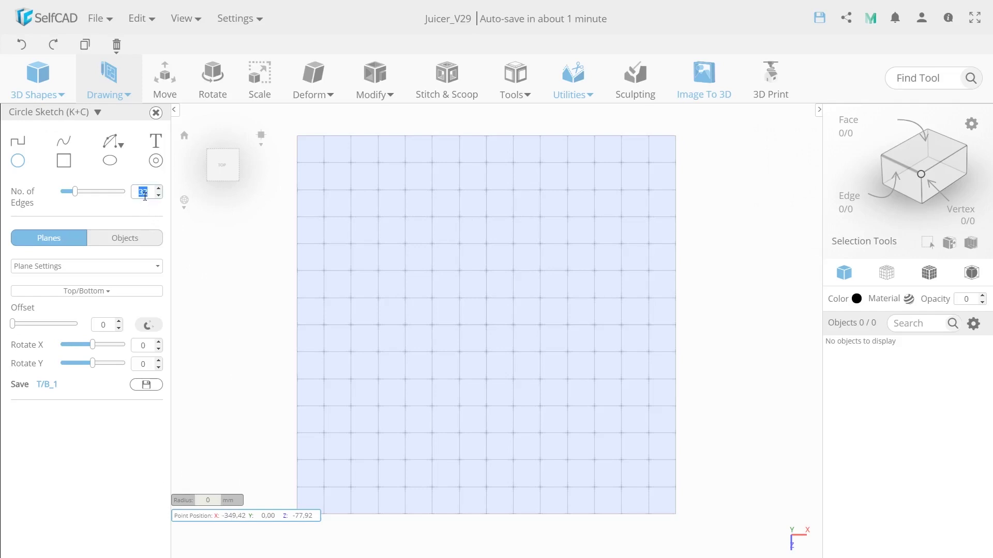
type("64")
left_click(82, 267)
left_click(54, 292)
left_click(16, 318)
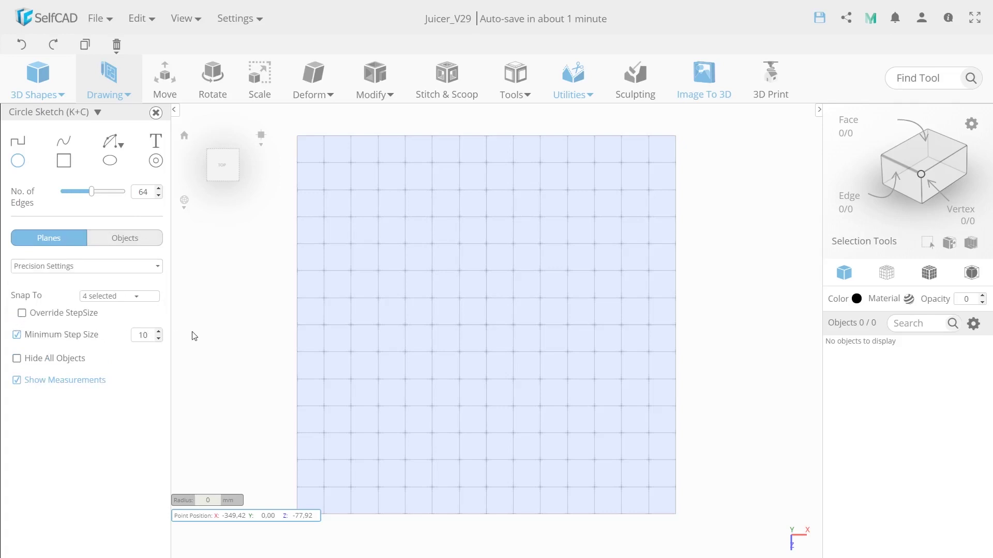
Step: Draw a circle of radius 45 mm centred on the grid origin and deselect it
left_click(487, 325)
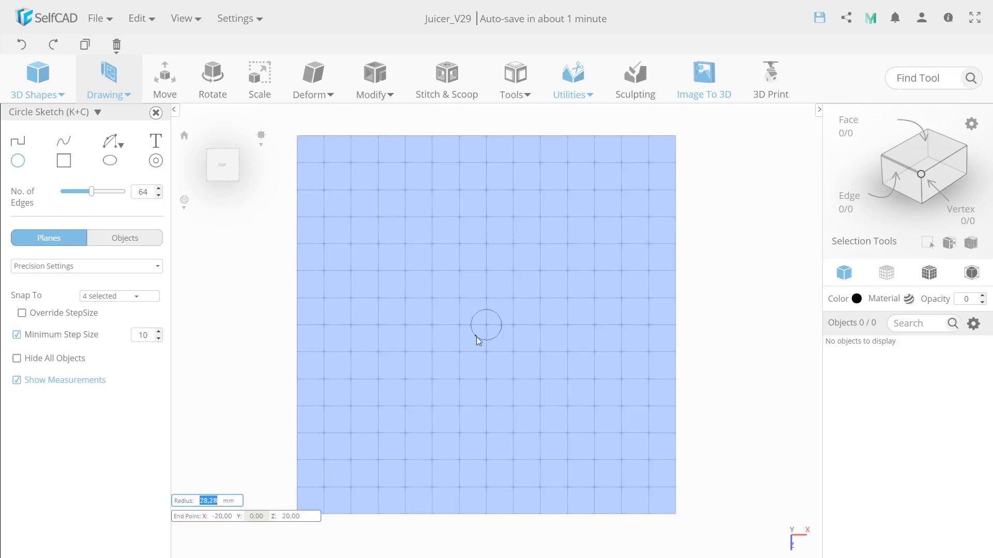
type("45")
key("Return")
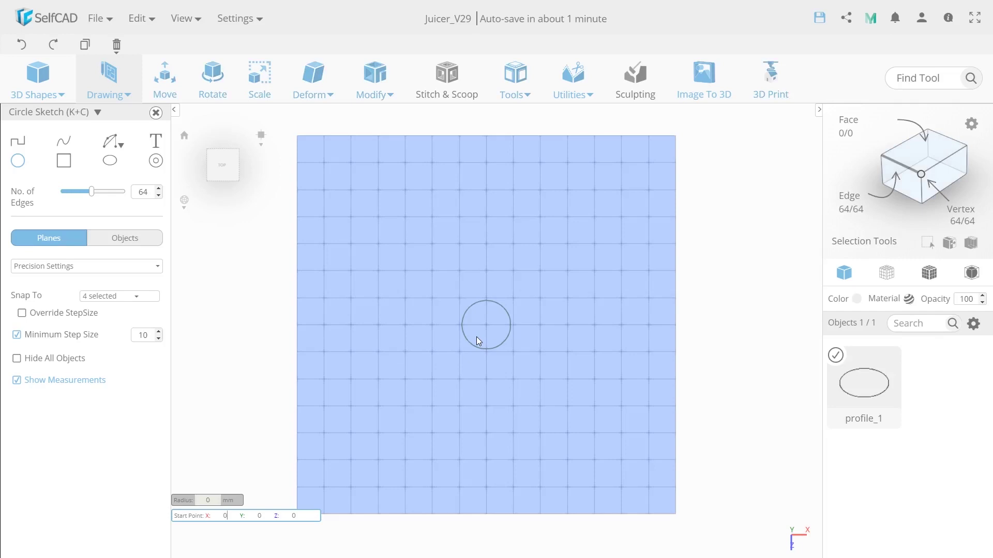
left_click(836, 356)
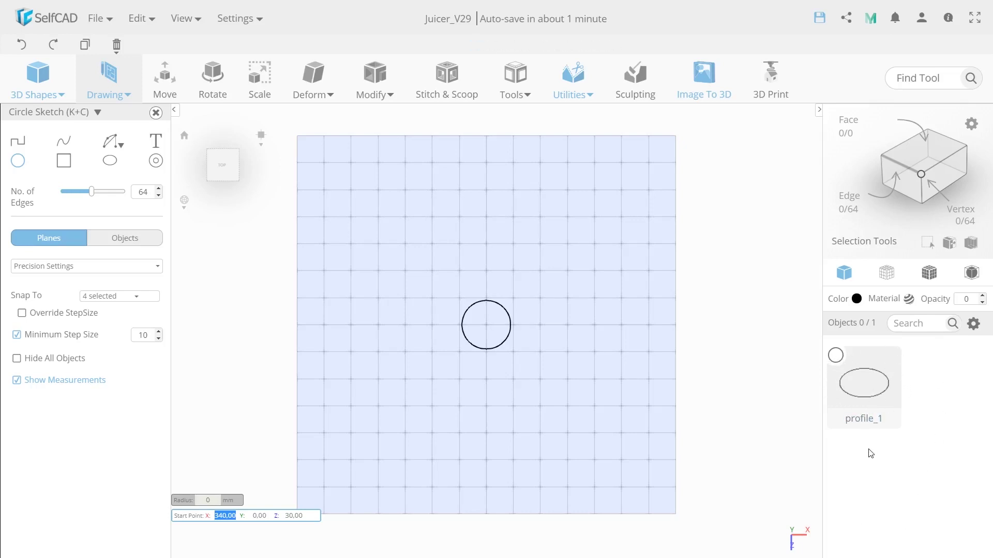
Step: Offset the Top/Bottom sketch plane by 10 and draw a circle of radius 60 mm centred on the origin
left_click(85, 265)
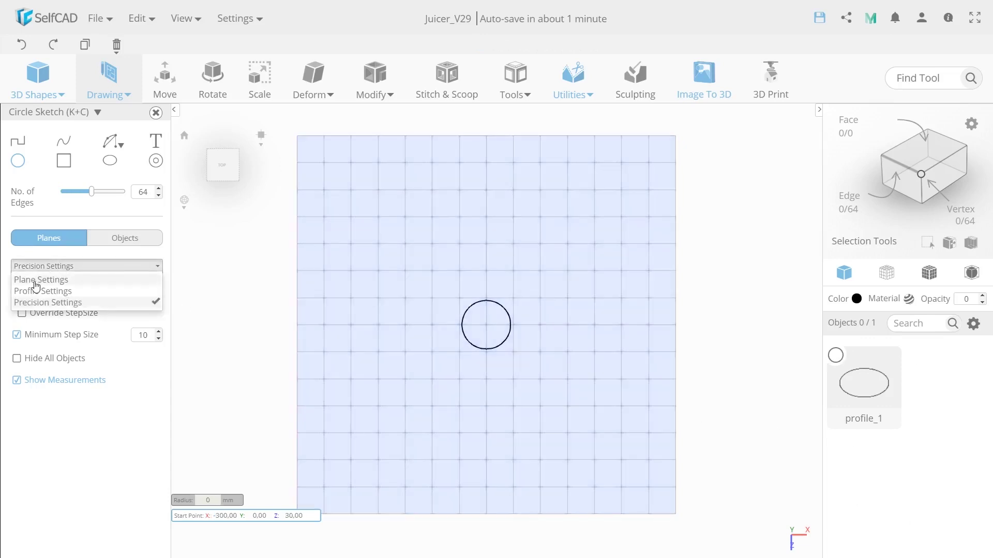
left_click(29, 289)
double_click(103, 324)
type("10")
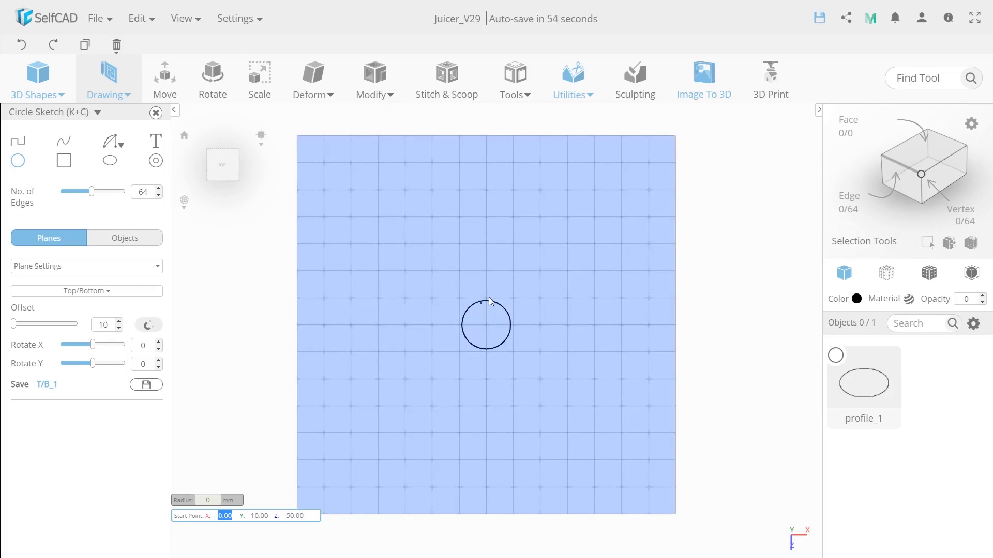
left_click(487, 325)
type("60")
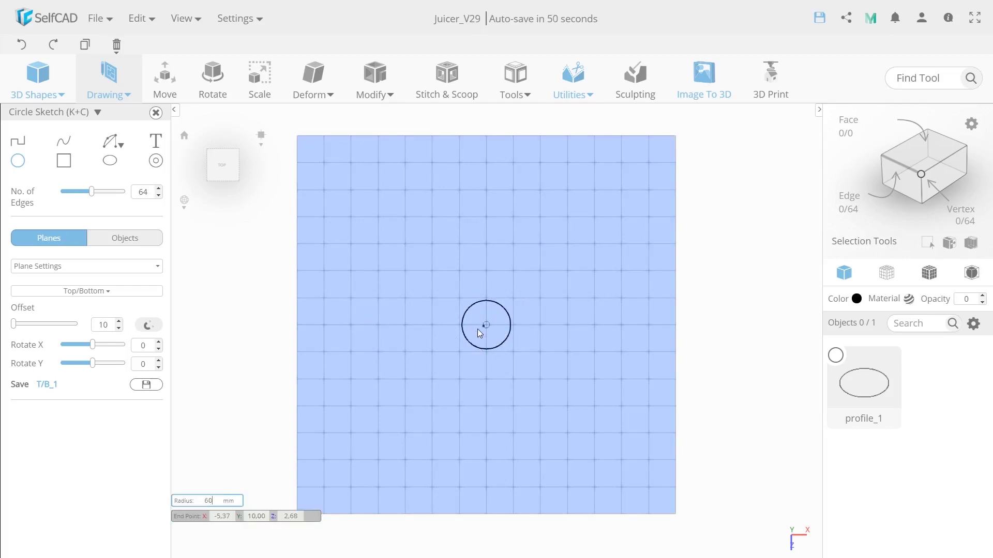
key("Return")
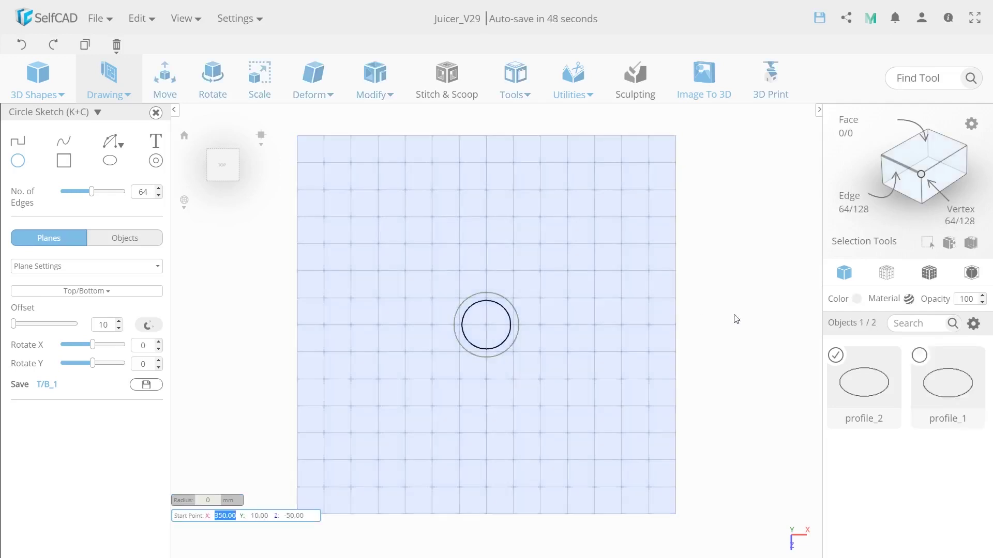
left_click(836, 355)
Step: Set the sketch plane offset to 25 and draw another circle of radius 60 mm around the origin
double_click(100, 325)
type("25")
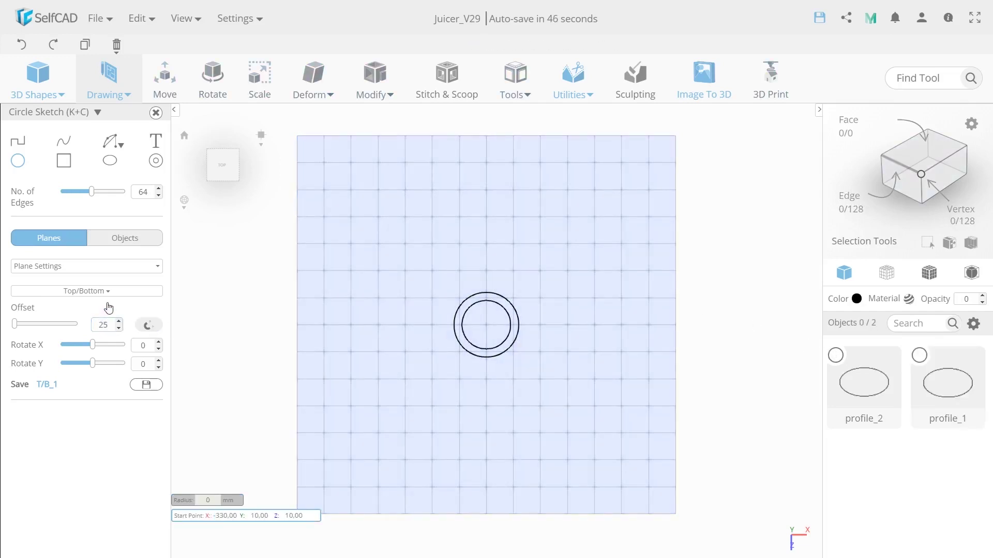
left_click(487, 325)
type("60")
key("Return")
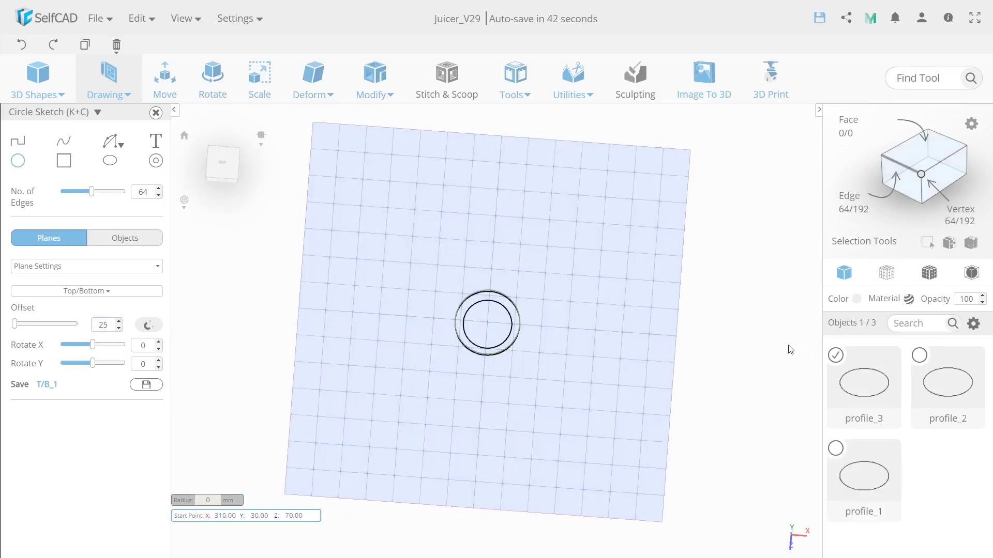
right_click_drag(791, 349, 785, 381)
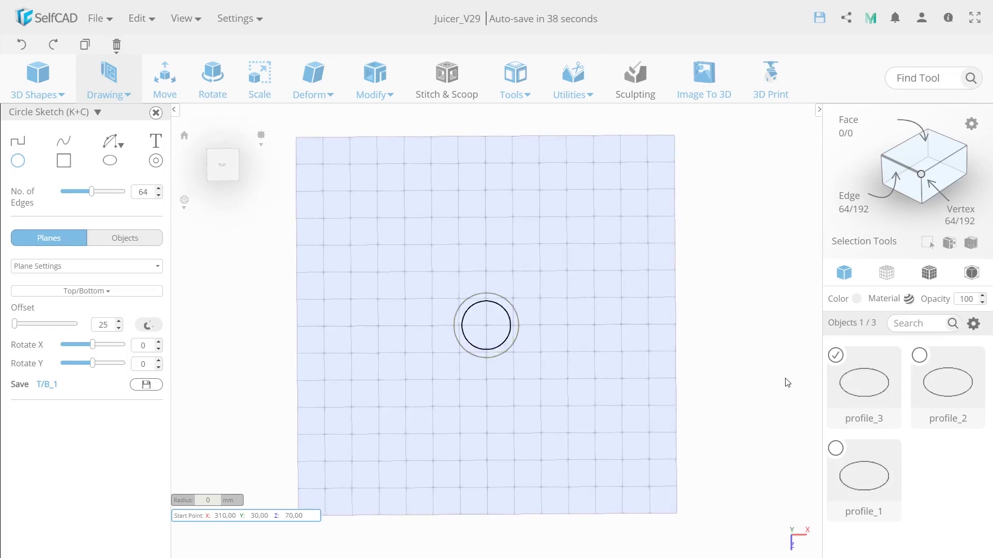
left_click(835, 355)
Step: Draw a concentric circle of radius 55 mm on the plane at offset 25
left_click(485, 327)
type("55")
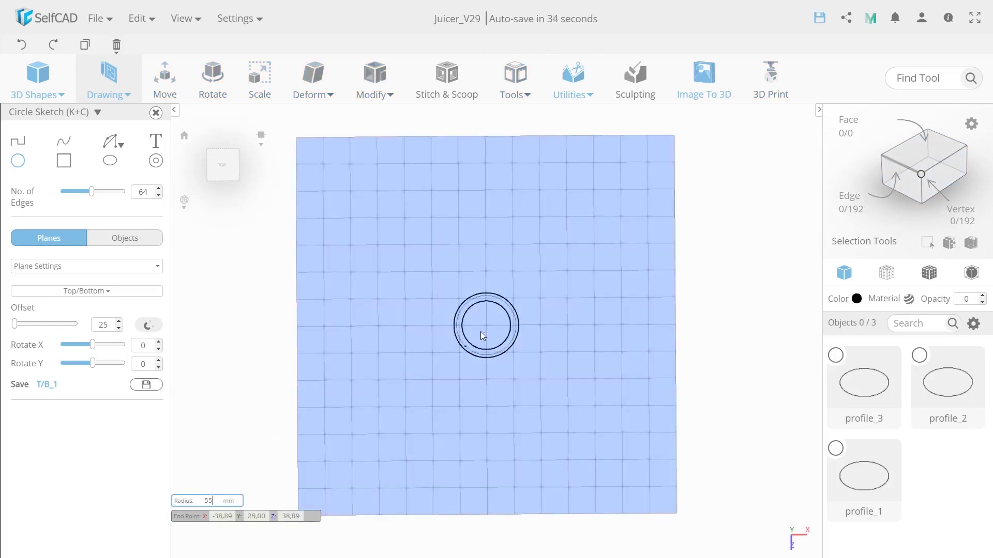
key("Return")
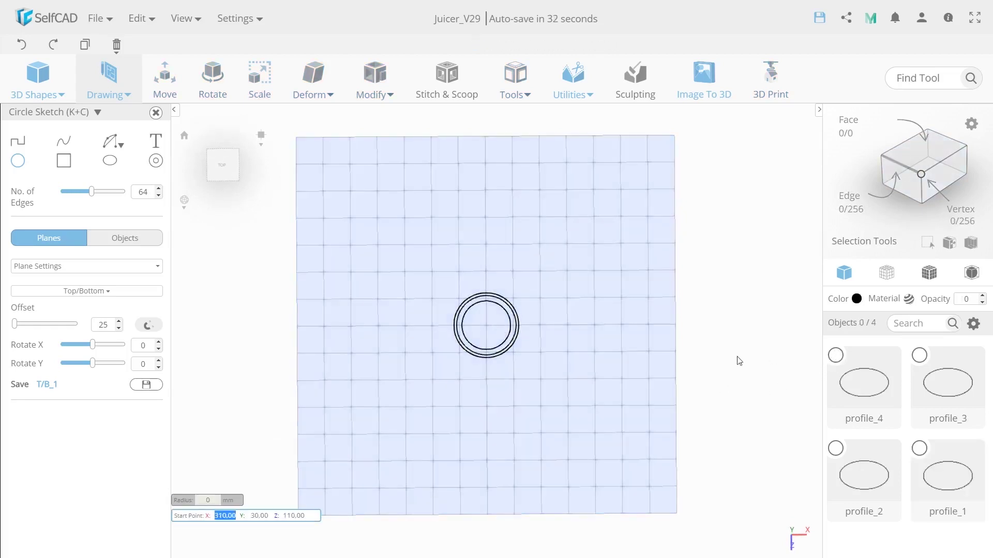
Step: Return the sketch plane offset to 10 and draw a concentric circle of radius 55 mm there
double_click(102, 324)
type("10")
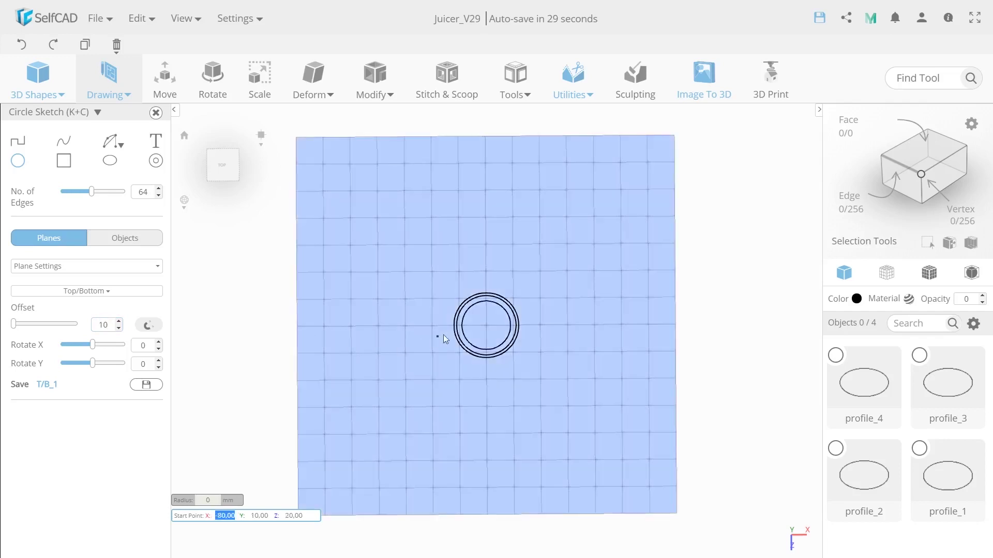
left_click(485, 325)
type("45")
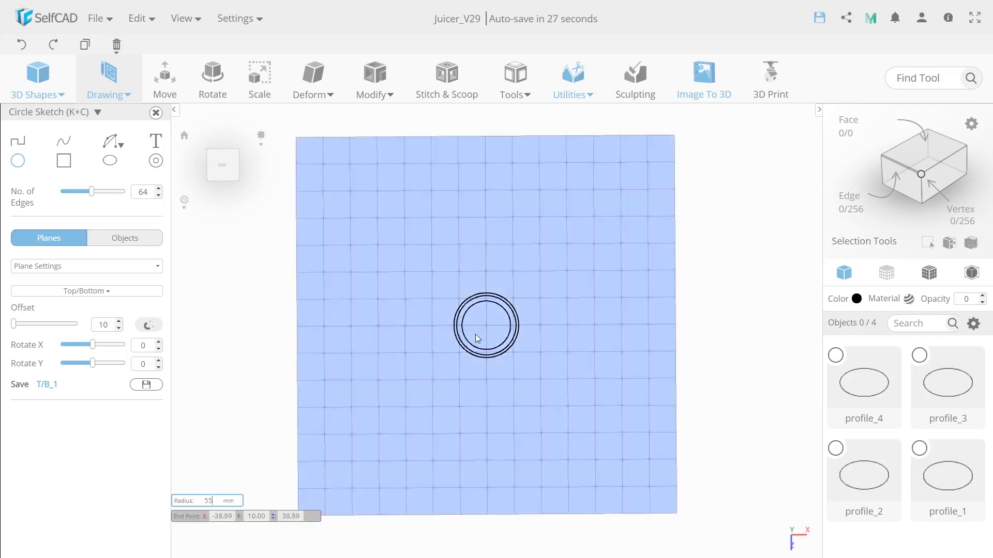
key("Return")
left_click(836, 355)
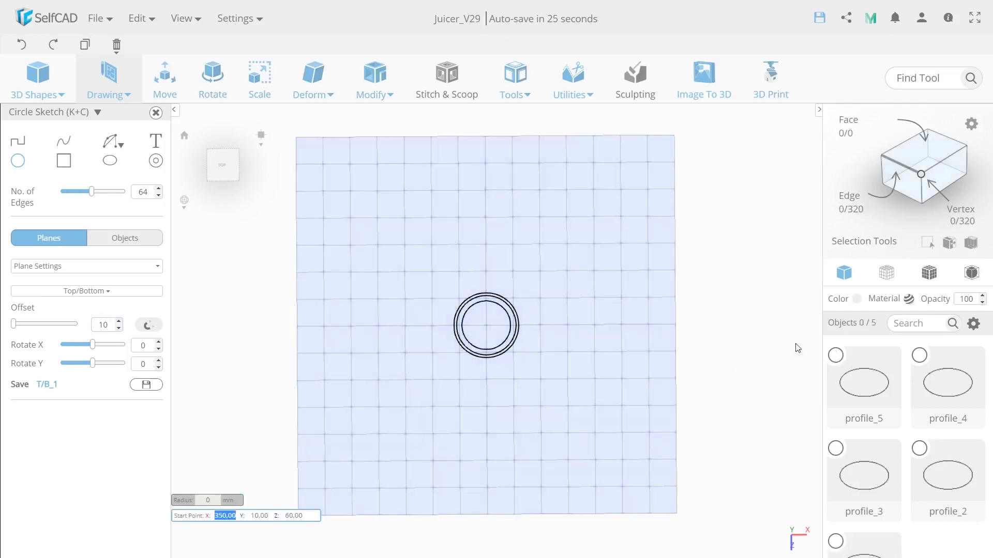
right_click_drag(798, 347, 755, 395)
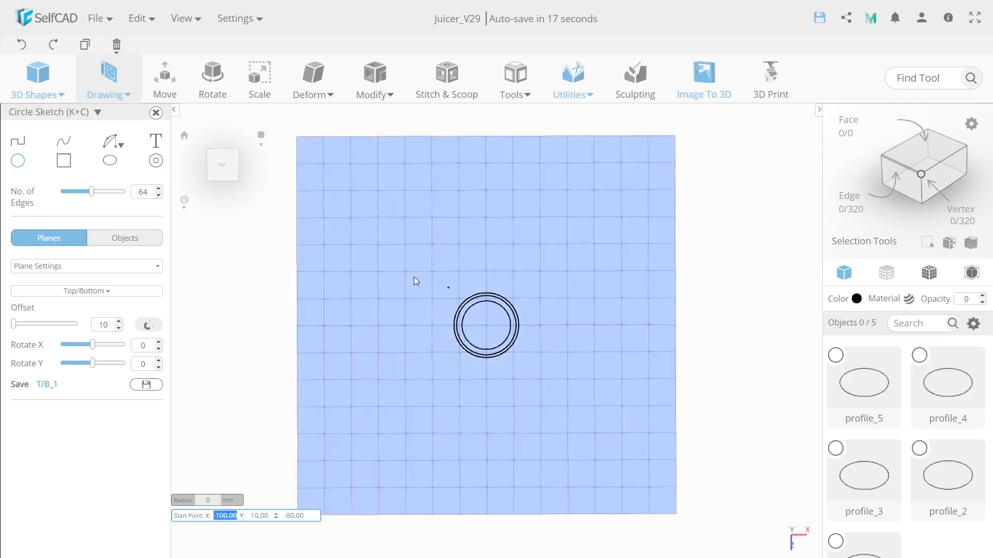
Step: Draw a 32-edge circle of radius 30 mm at the origin on a plane offset by 15, and leave the sketch
left_click(146, 193)
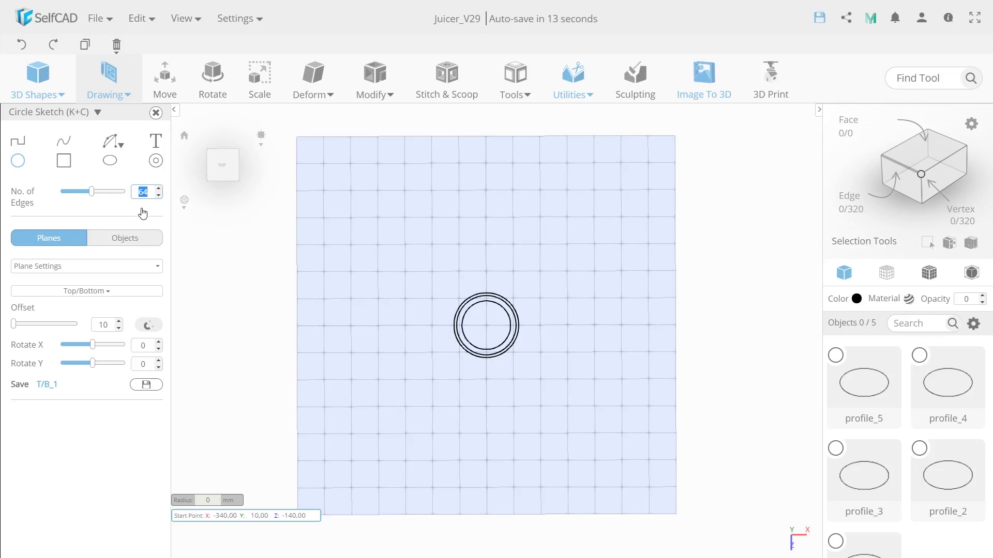
key("Return")
left_click(119, 320)
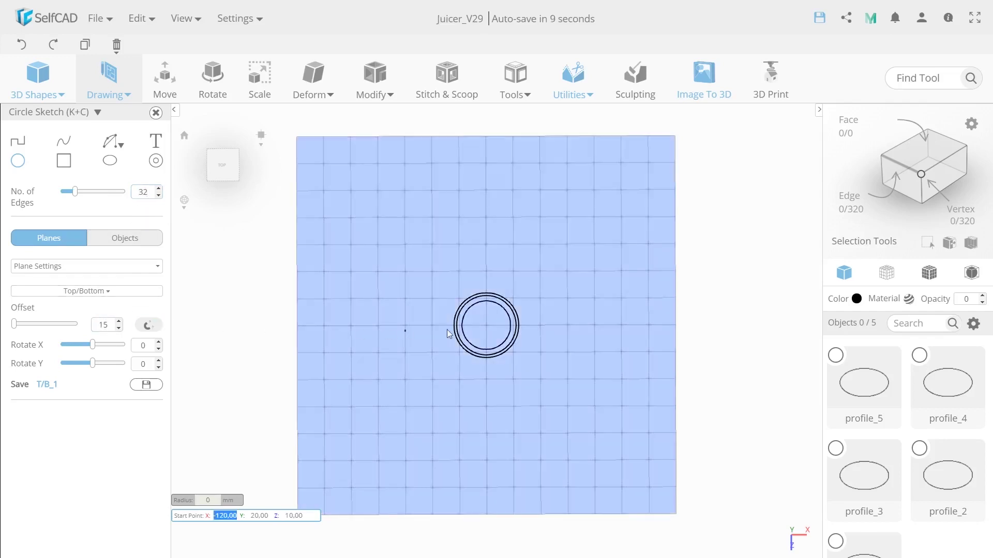
scroll(472, 310, "up", 4)
left_click(474, 313)
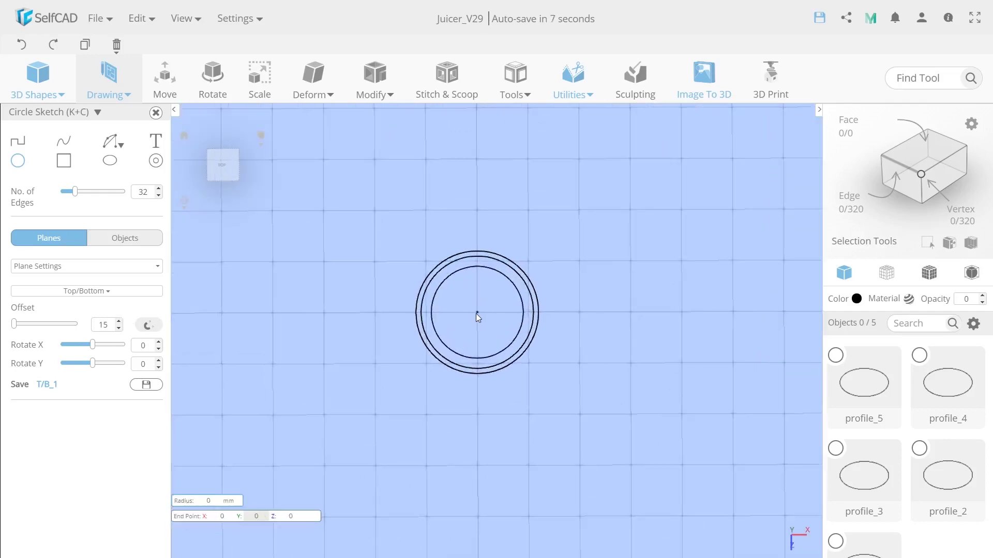
type("30")
key("Return")
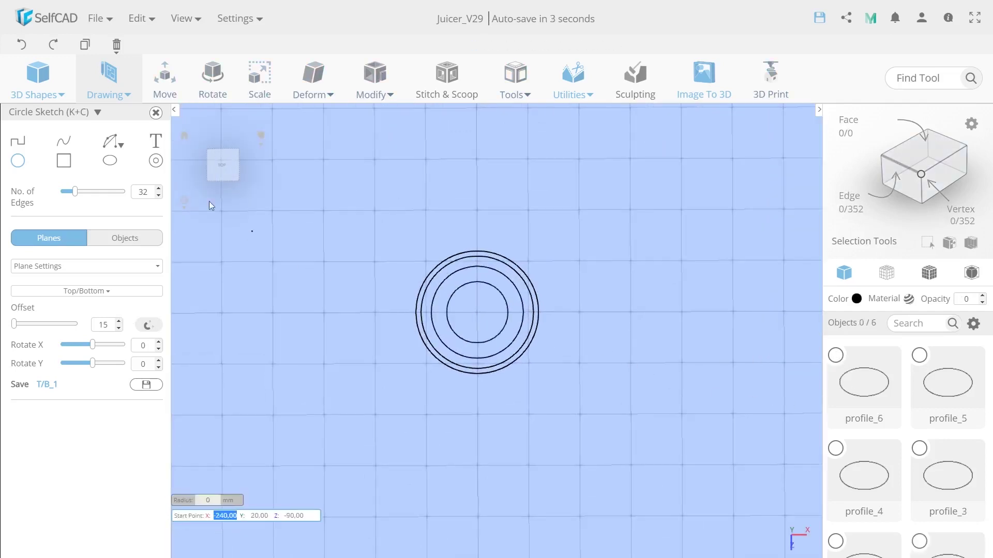
left_click(156, 112)
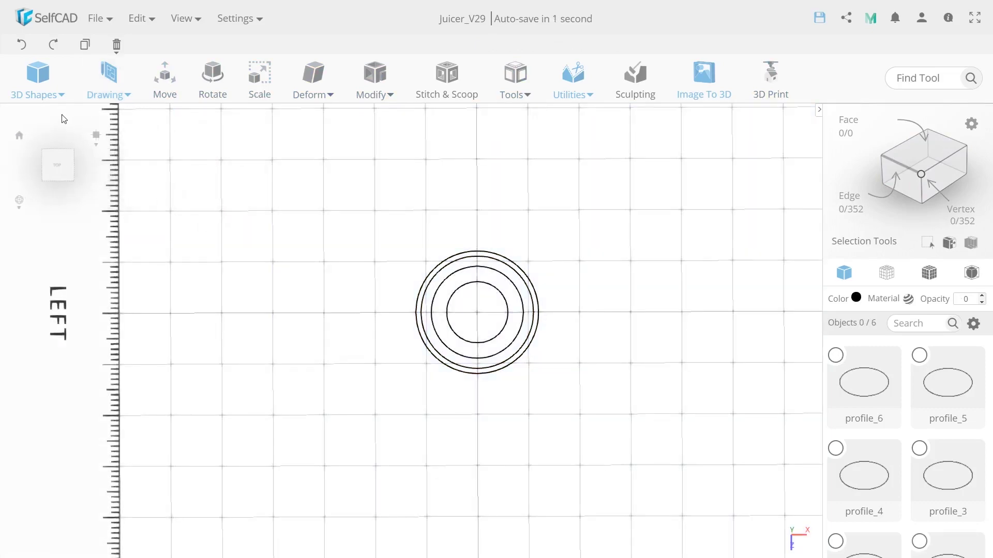
Step: Select every other vertex of the innermost circle, using loop selection with a custom pattern of select 1, skip 1
left_click(90, 155)
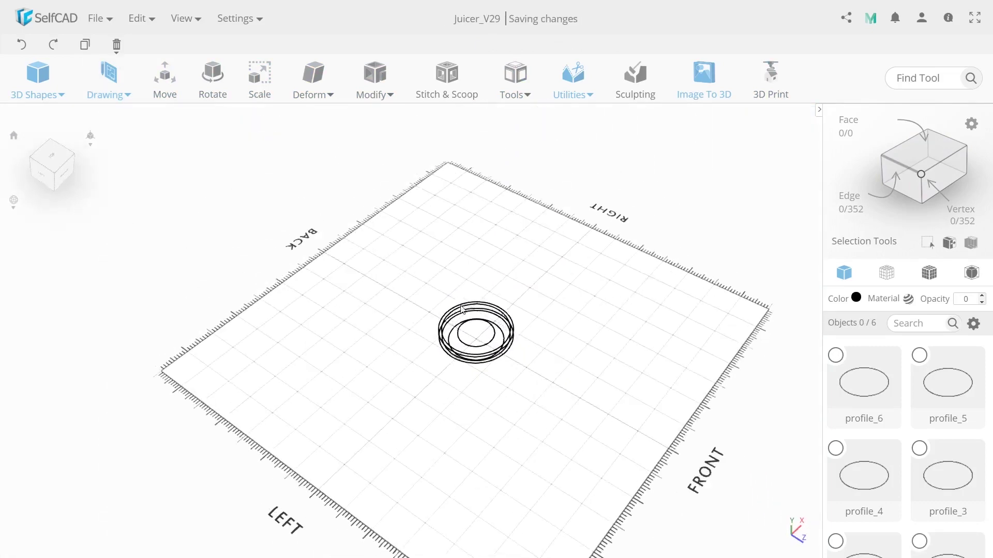
scroll(466, 341, "up", 10)
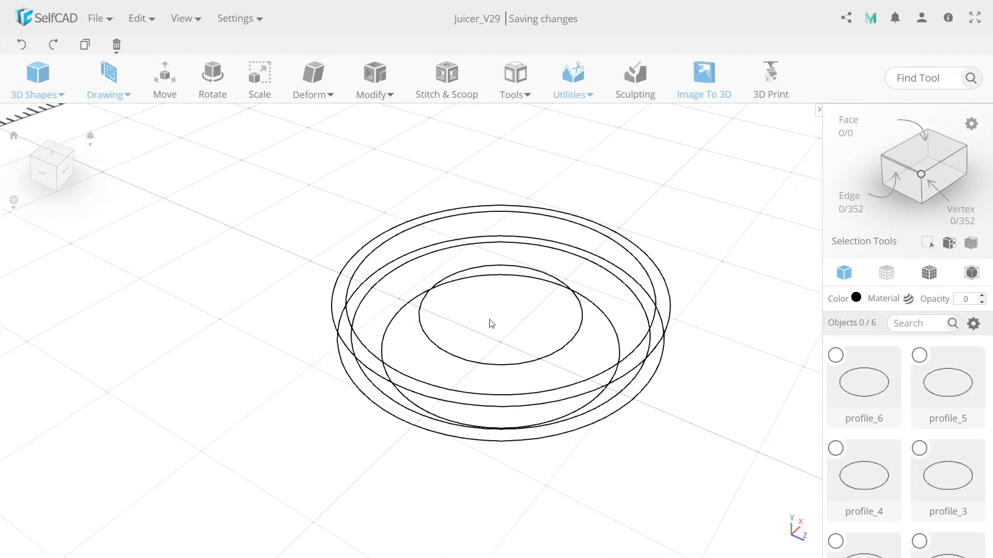
right_click_drag(496, 309, 485, 337)
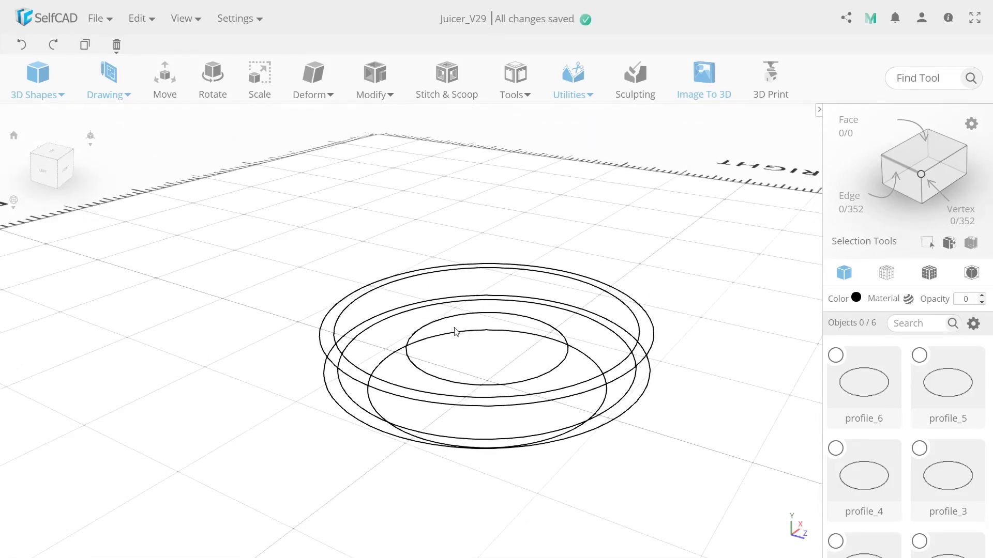
left_click_drag(582, 272, 566, 376)
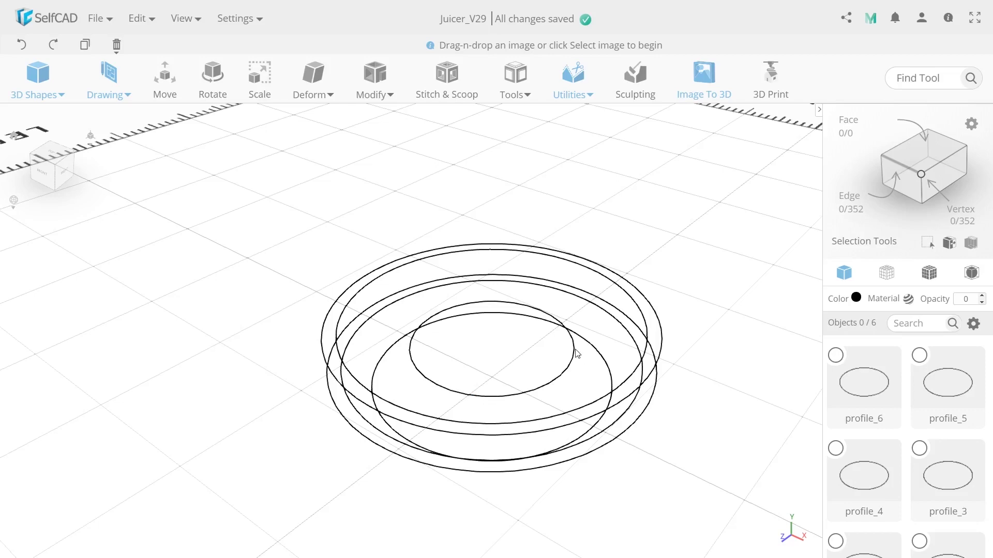
left_click_drag(577, 354, 574, 342)
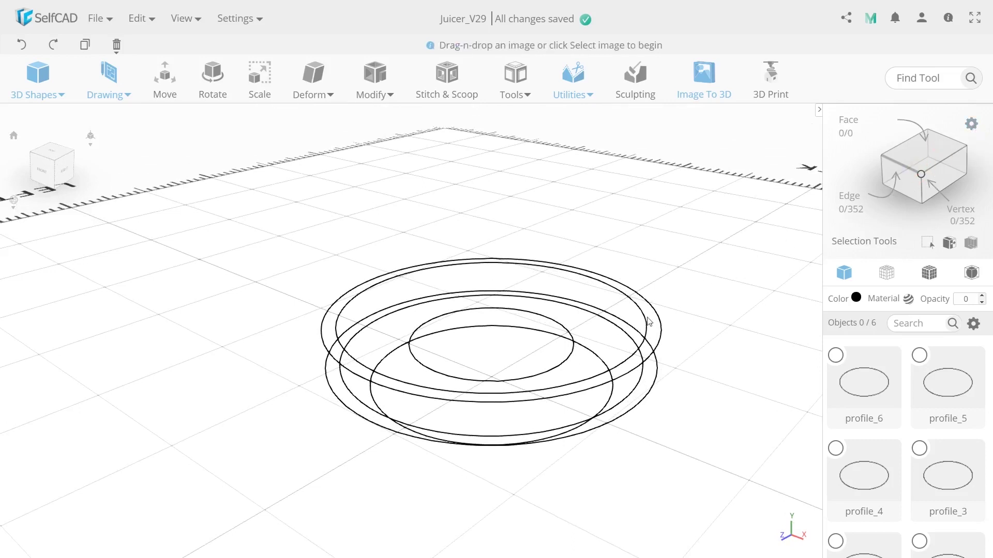
left_click(571, 360)
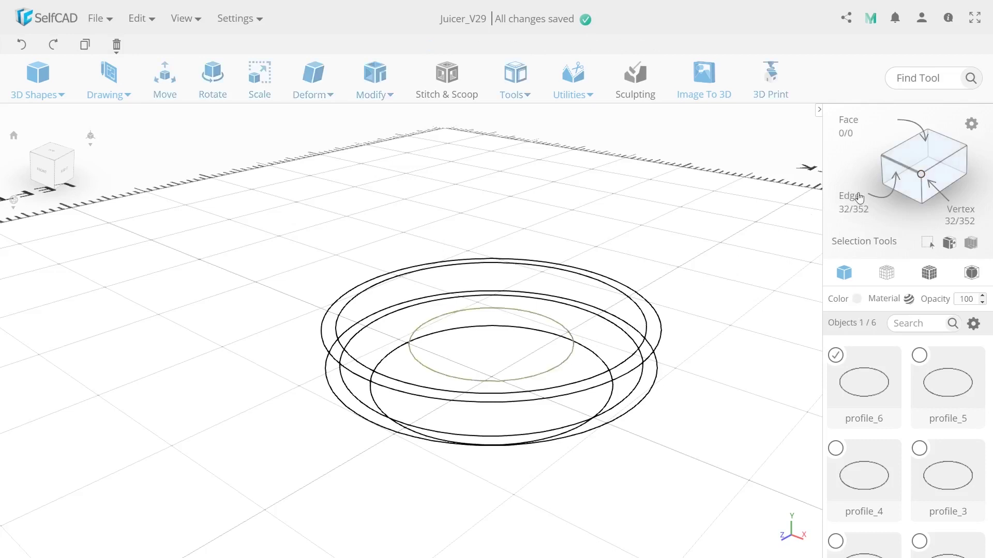
left_click(976, 123)
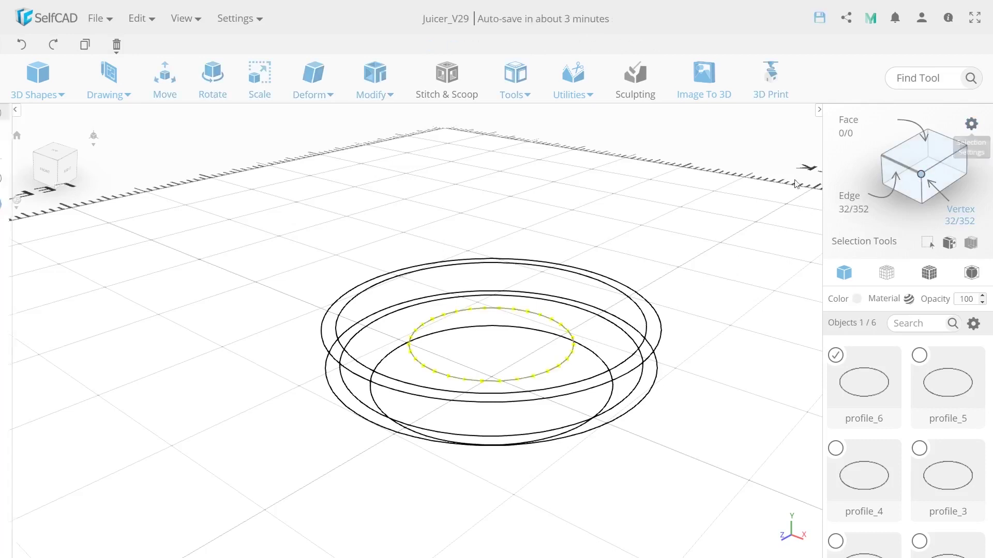
left_click(483, 382)
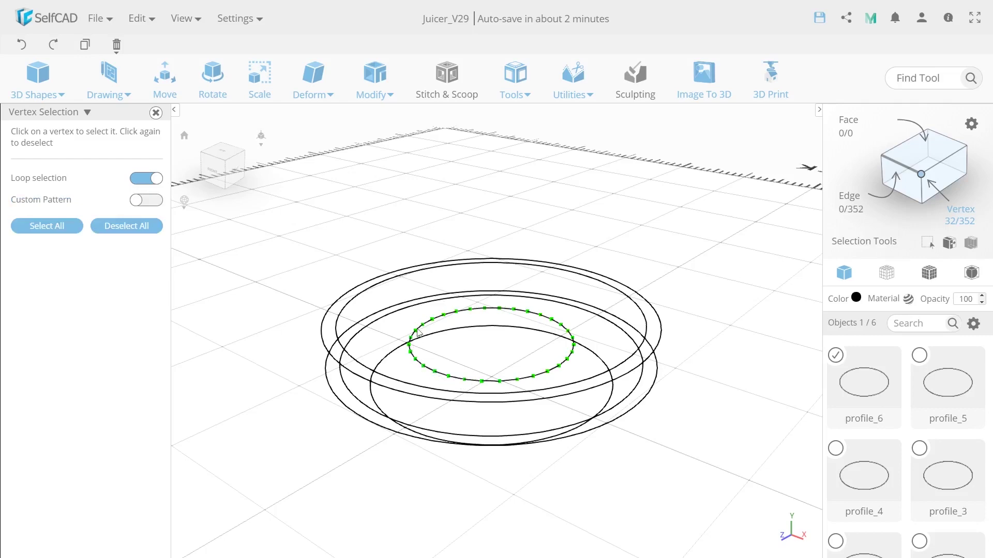
left_click(154, 200)
left_click_drag(288, 214, 371, 237)
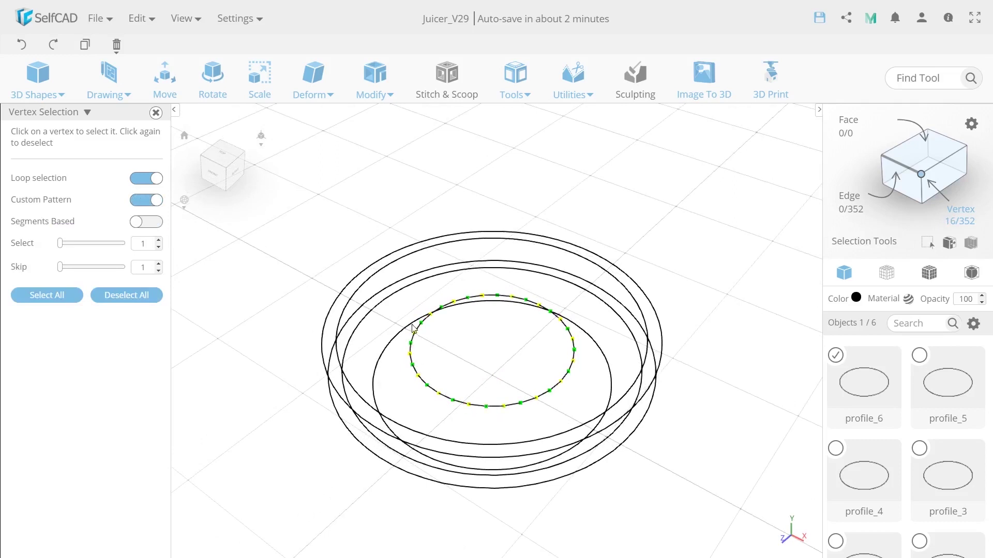
Step: Scale the selected vertices to 65 in X and Z with Keep Proportion enabled, giving the circle a scalloped outline
left_click(263, 79)
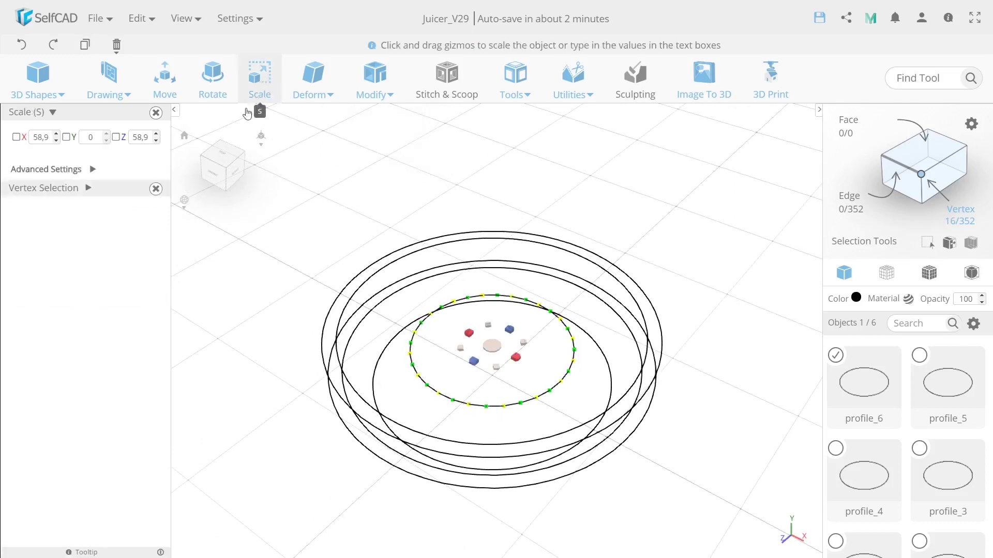
left_click(101, 172)
left_click(144, 229)
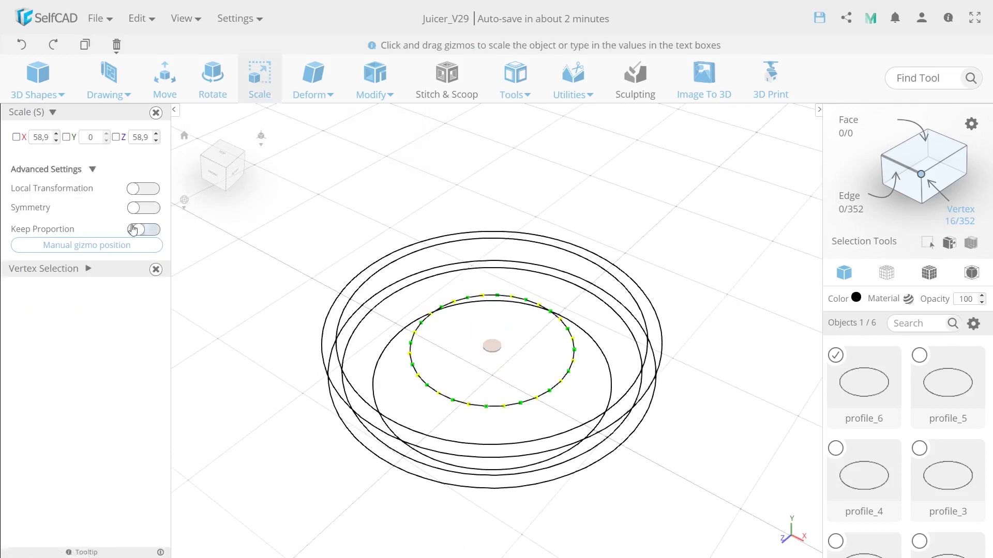
left_click(42, 137)
type("65")
key("Return")
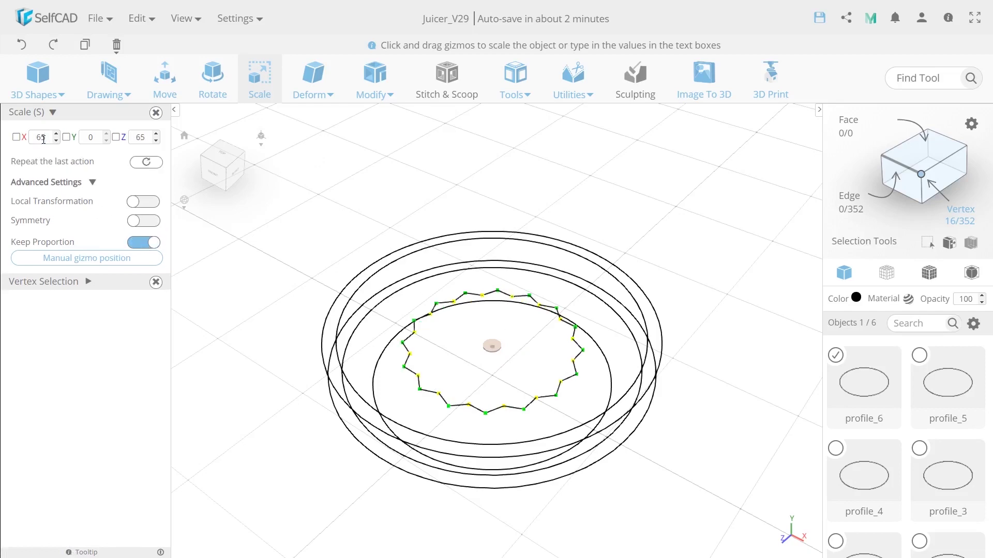
Step: Select the whole scalloped profile and make two copies of it with a Y position offset of 25
left_click_drag(287, 264, 320, 245)
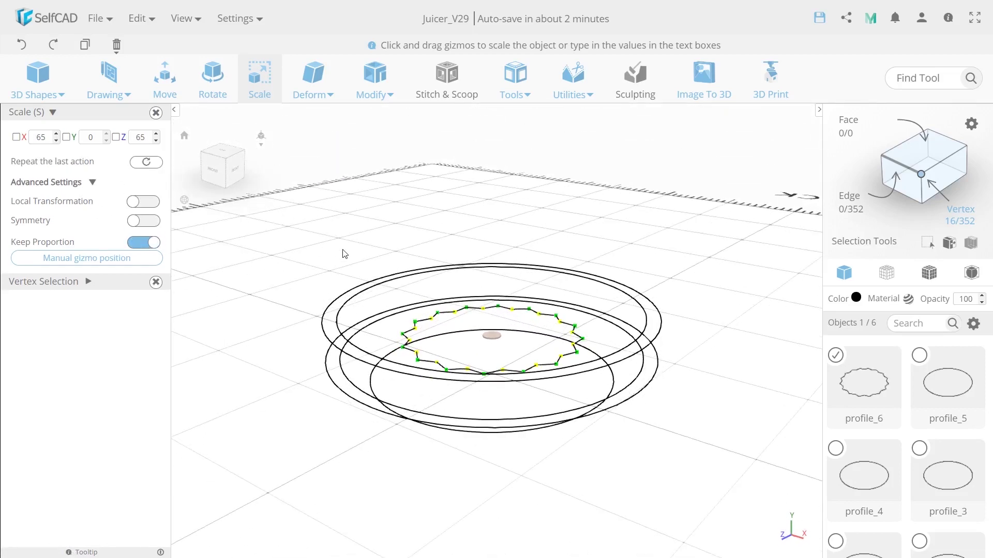
key("ctrl+a")
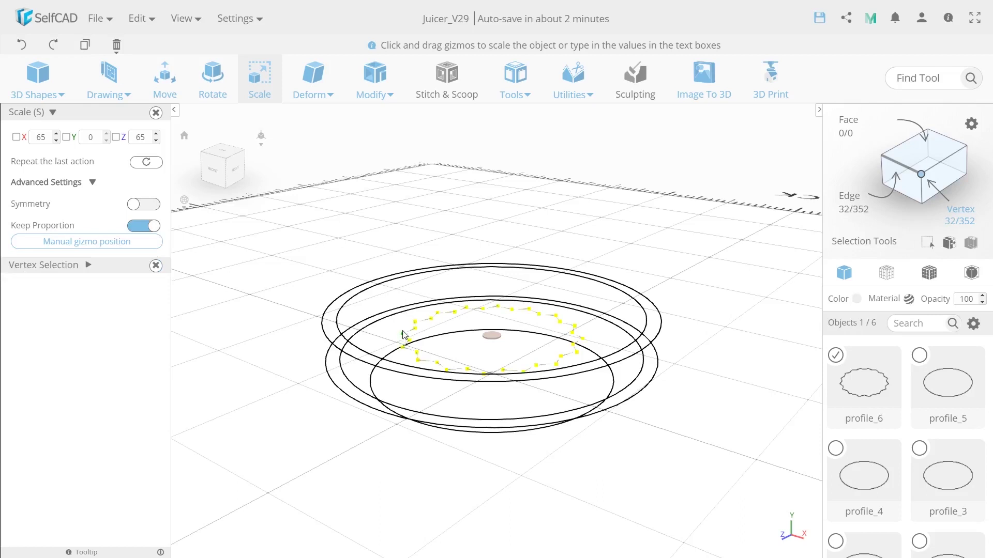
left_click(490, 202)
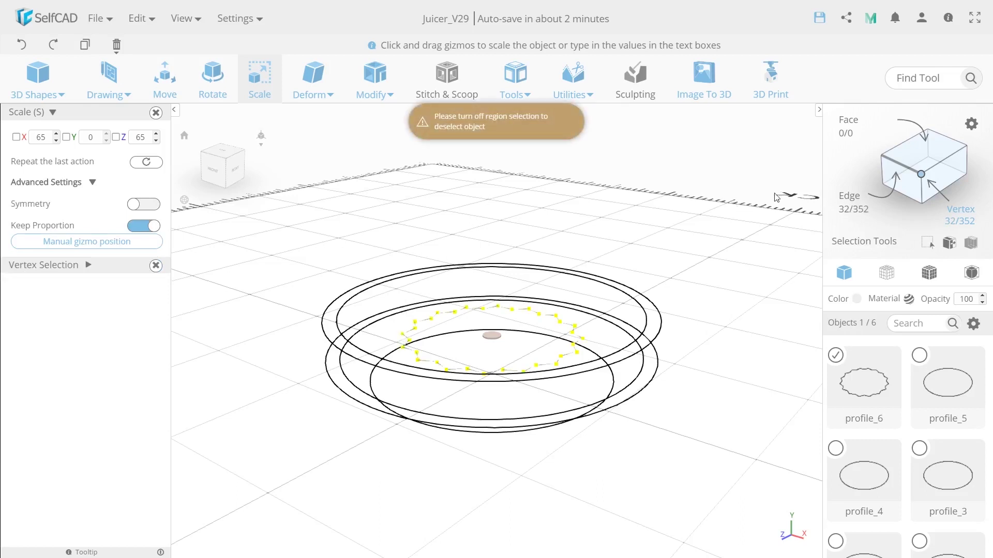
left_click(513, 94)
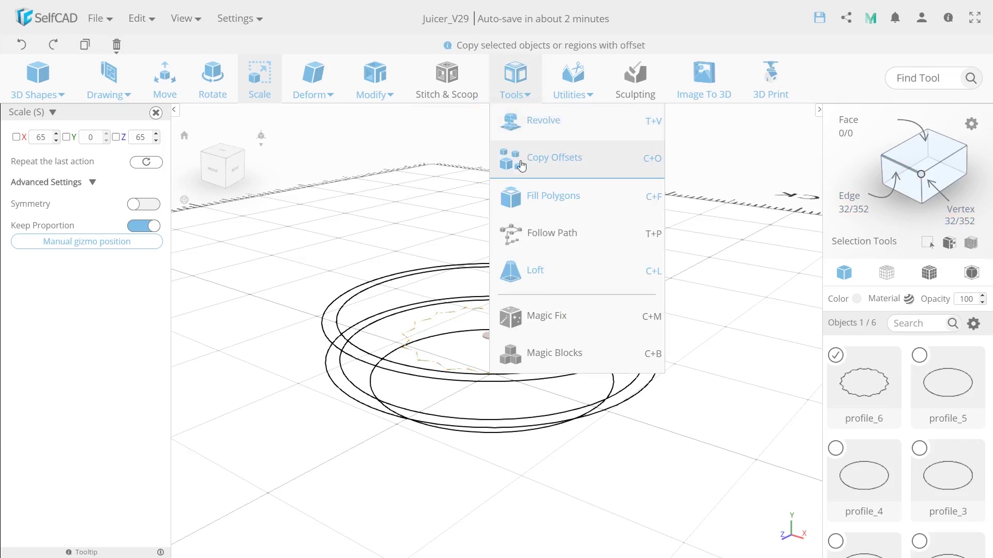
left_click(521, 165)
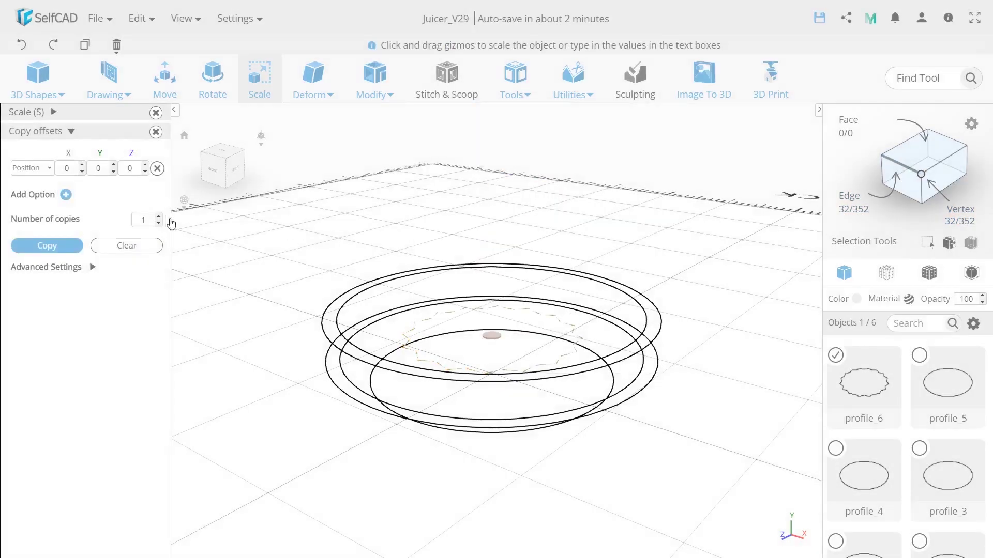
left_click(98, 169)
type("25")
double_click(145, 220)
type("2")
left_click(58, 247)
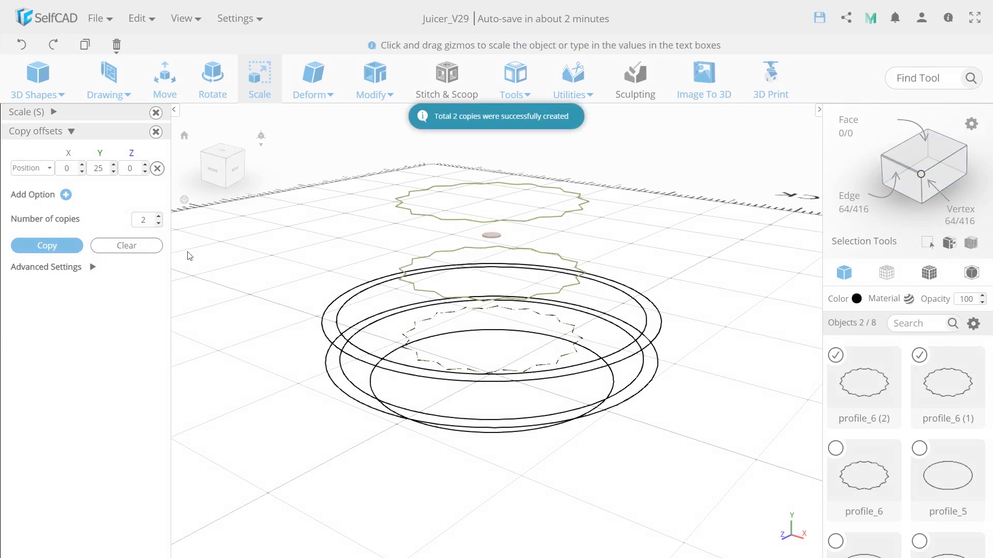
Step: Scale only the lower of the two copied profiles to 50 in X and Z, keeping proportions
left_click(419, 217)
left_click(52, 112)
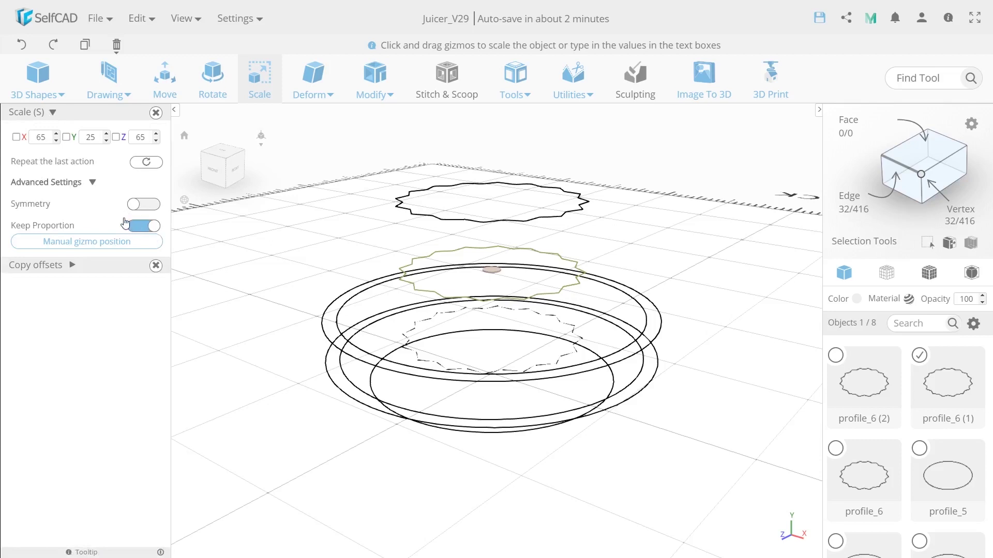
double_click(45, 139)
type("50")
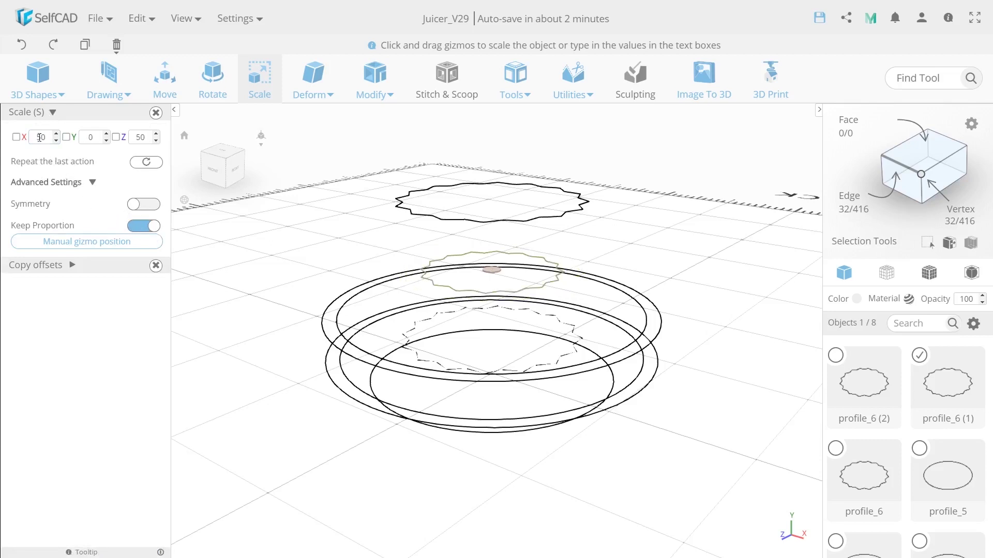
Step: Scale the upper copied profile to 25 in X and Z, keeping proportions
left_click(441, 222, "shift")
left_click(425, 278, "shift")
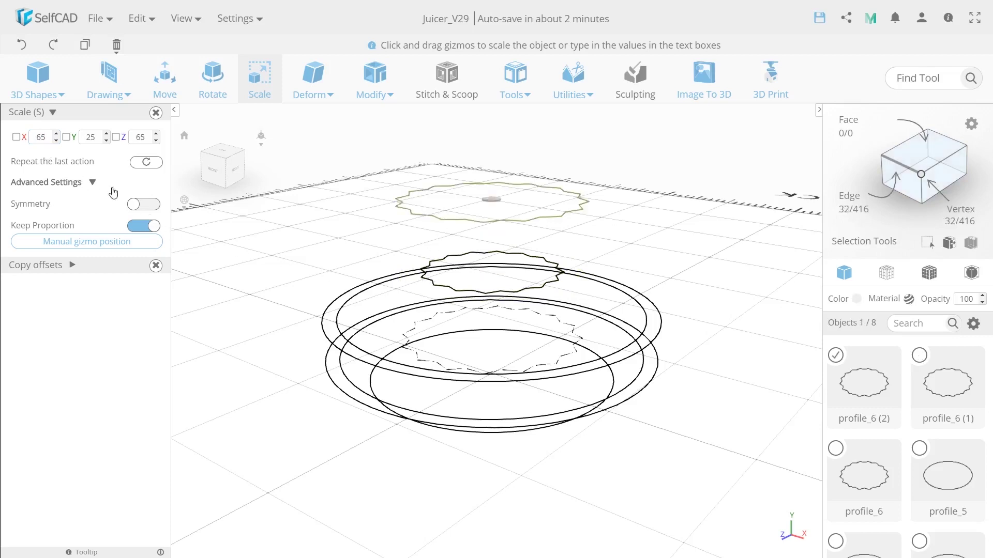
double_click(41, 137)
type("25")
key("Return")
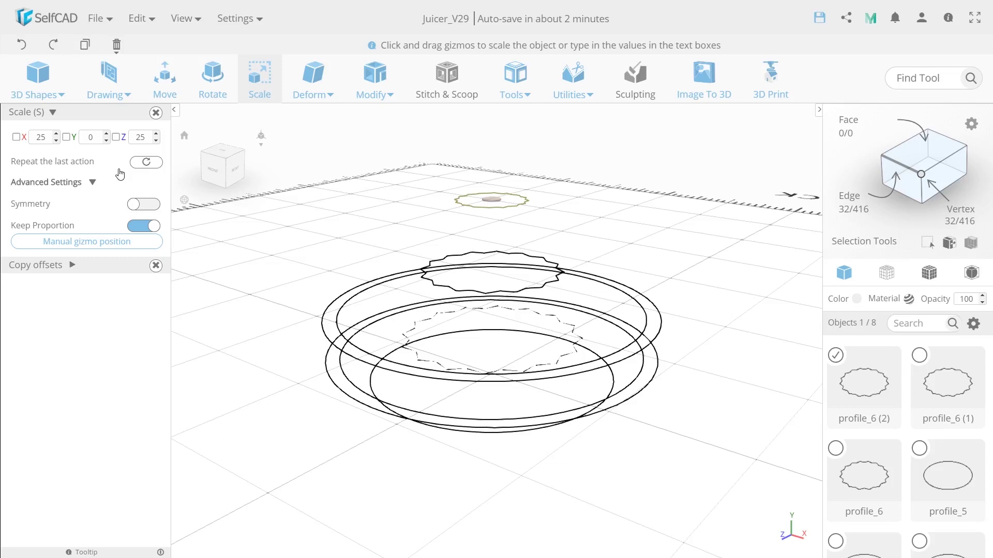
Step: Make one copy of the uppermost scalloped profile with a Y position offset of 10
left_click(72, 266)
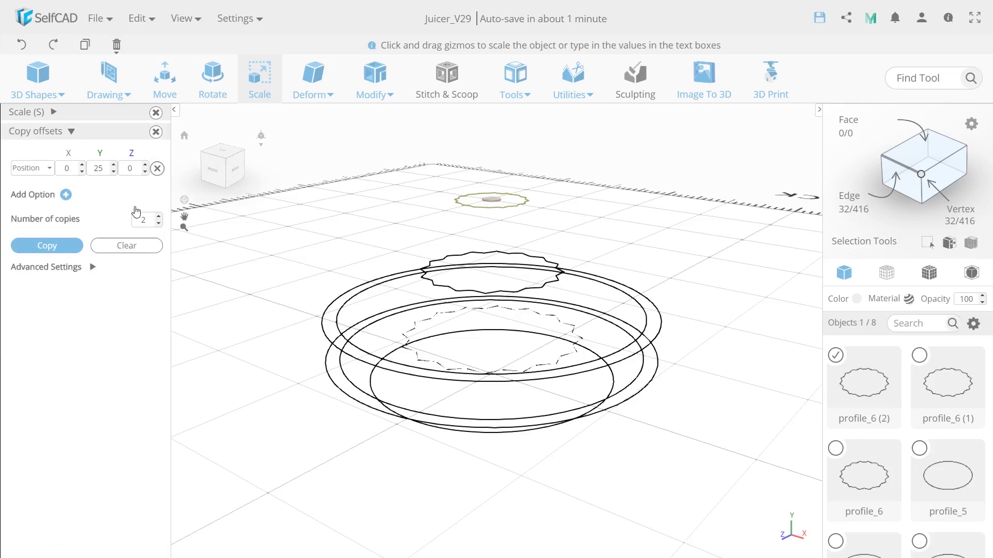
double_click(104, 173)
type("10")
double_click(140, 217)
type("1")
left_click(66, 248)
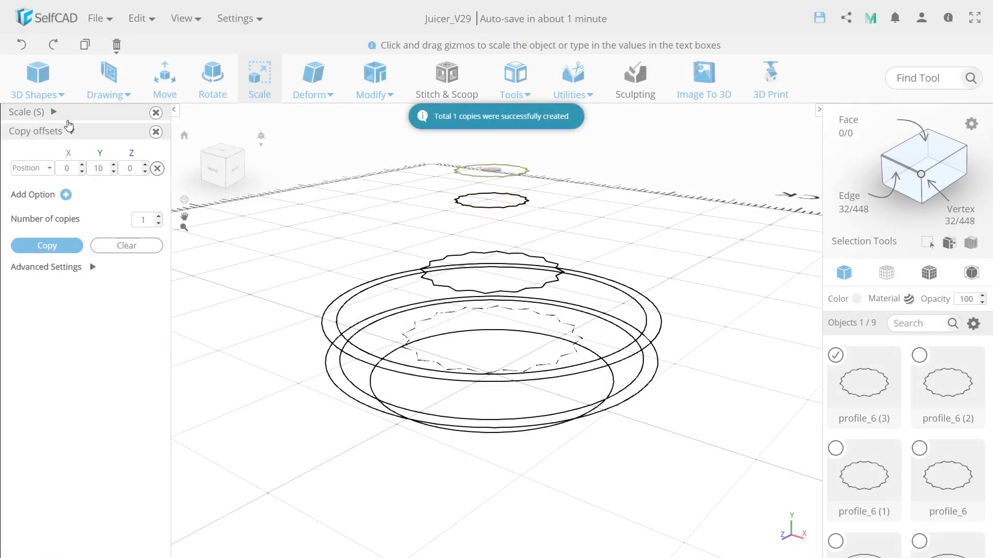
Step: Scale the new topmost profile to 3 in X and Z, keeping proportions, and deselect it
left_click(62, 114)
double_click(40, 136)
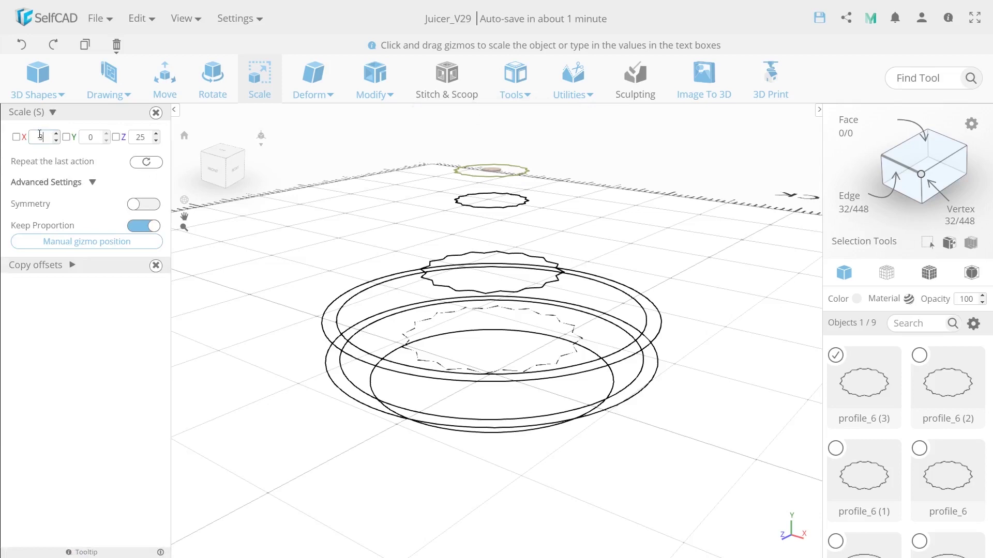
type("3")
left_click(365, 244)
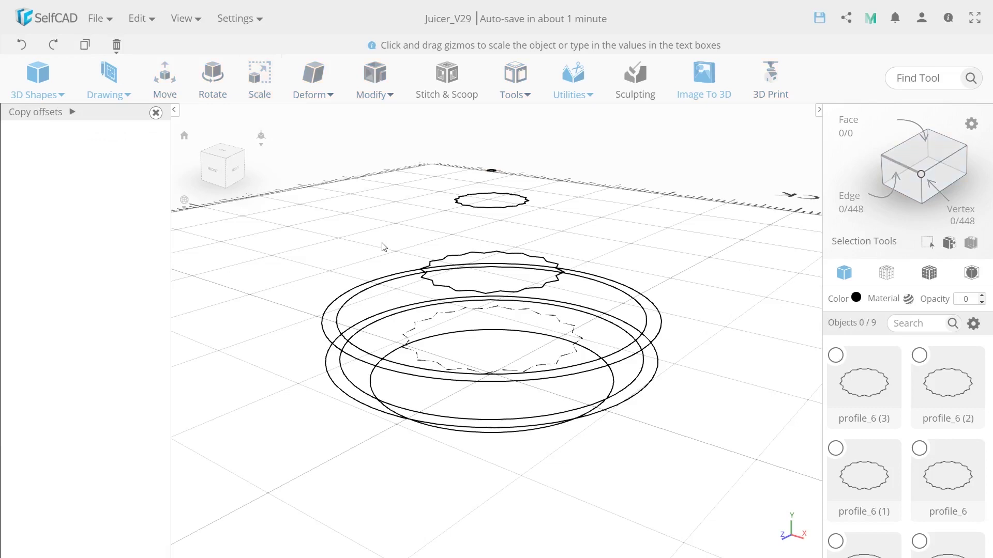
Step: Lower the second scalloped profile from the base to Y 39 and the one above it to Y 63
left_click(451, 260)
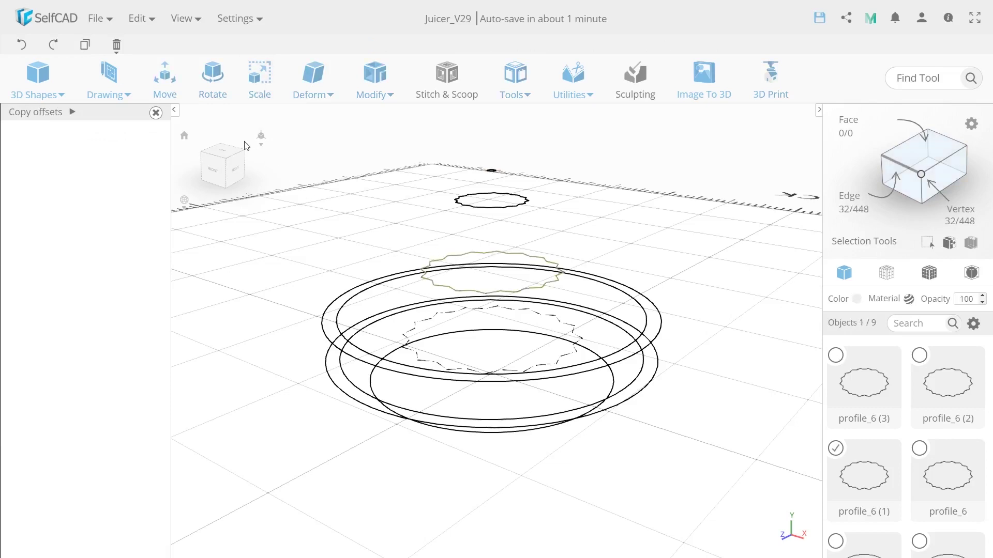
left_click(165, 78)
left_click_drag(491, 212, 492, 213)
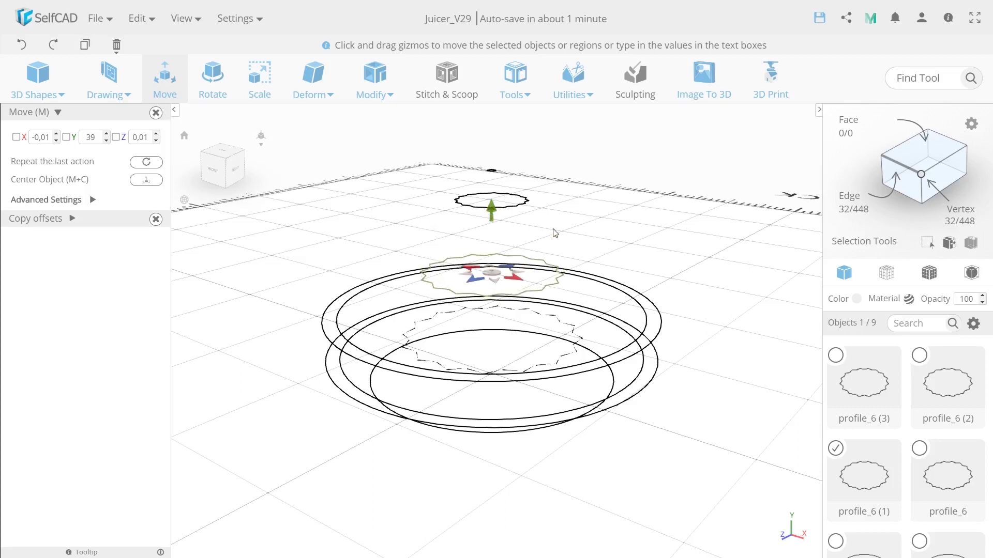
left_click(527, 204)
key("m")
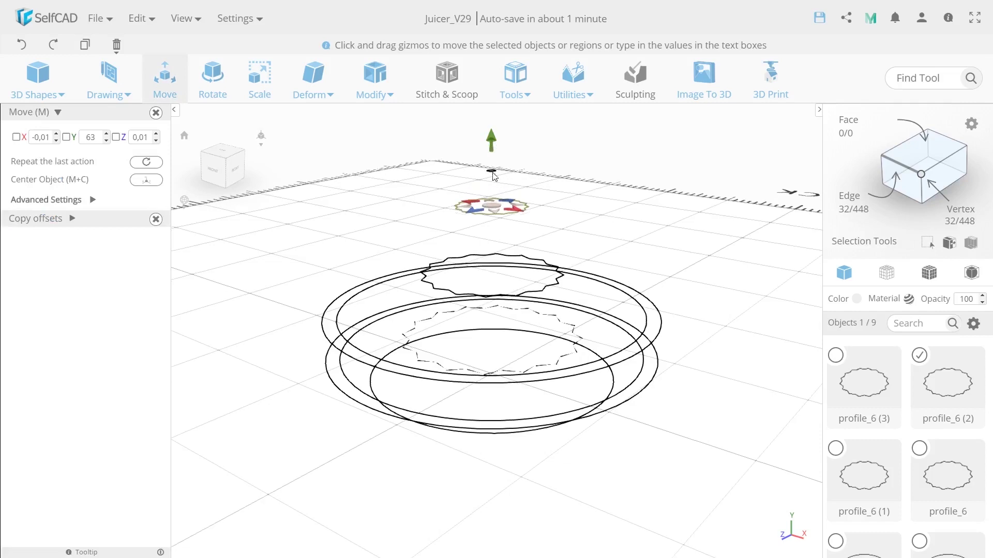
Step: Lower the tiny topmost profile slightly and raise the lowest scalloped profile to Y 16
left_click(494, 170)
key("m")
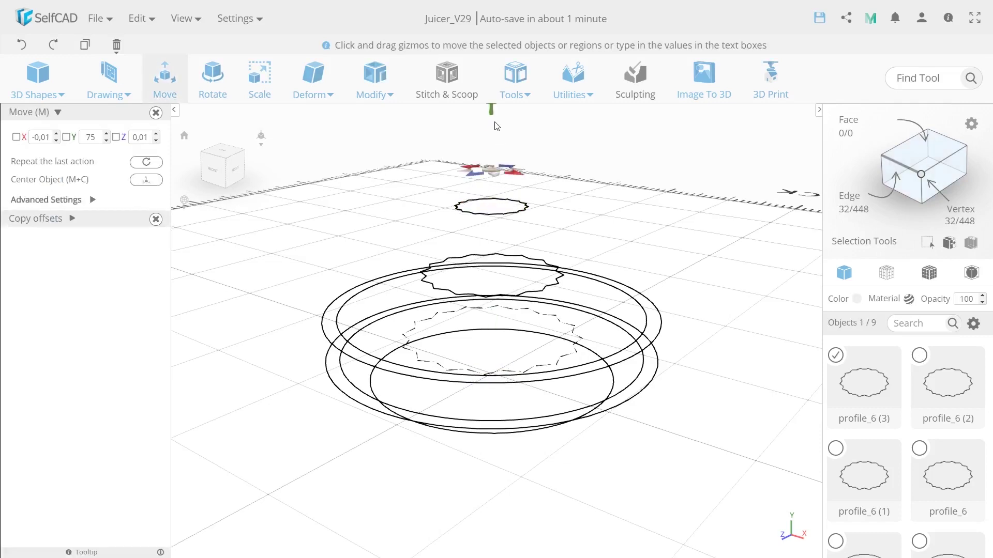
left_click(535, 165)
left_click(559, 315)
key("m")
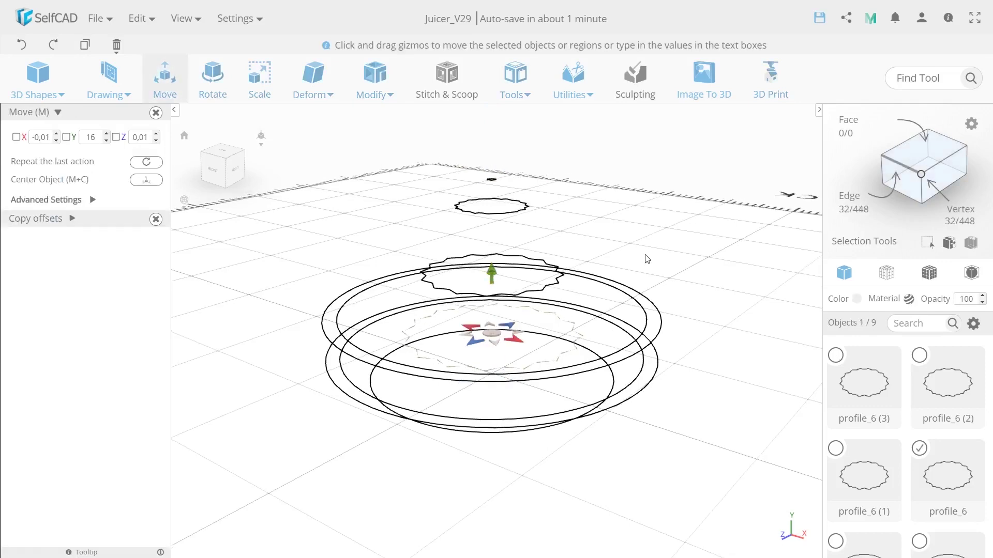
Step: Select all nine profiles in lofting order, from the base circle through the bowl circles to the tiny topmost scalloped profile
left_click_drag(695, 290, 663, 288)
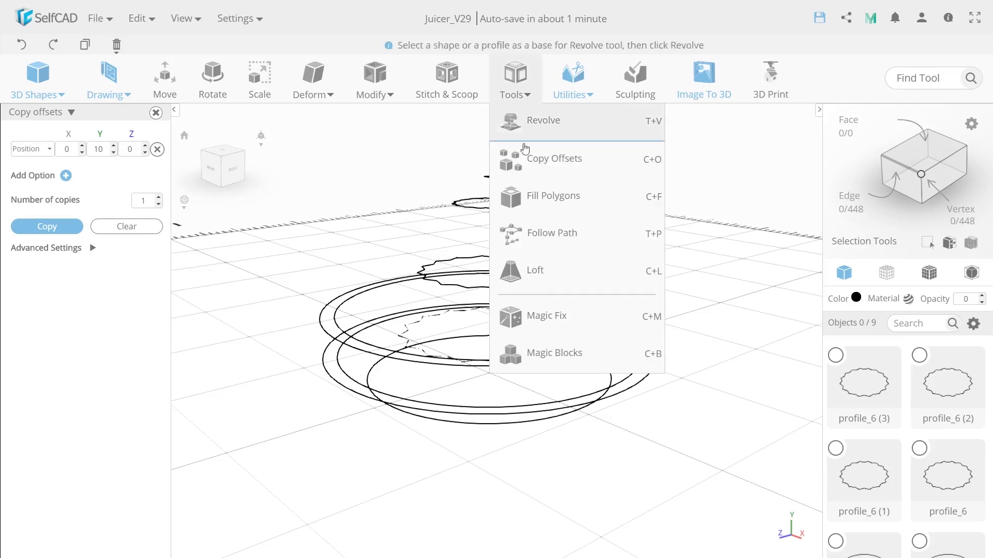
left_click(479, 425)
left_click(474, 415, "shift")
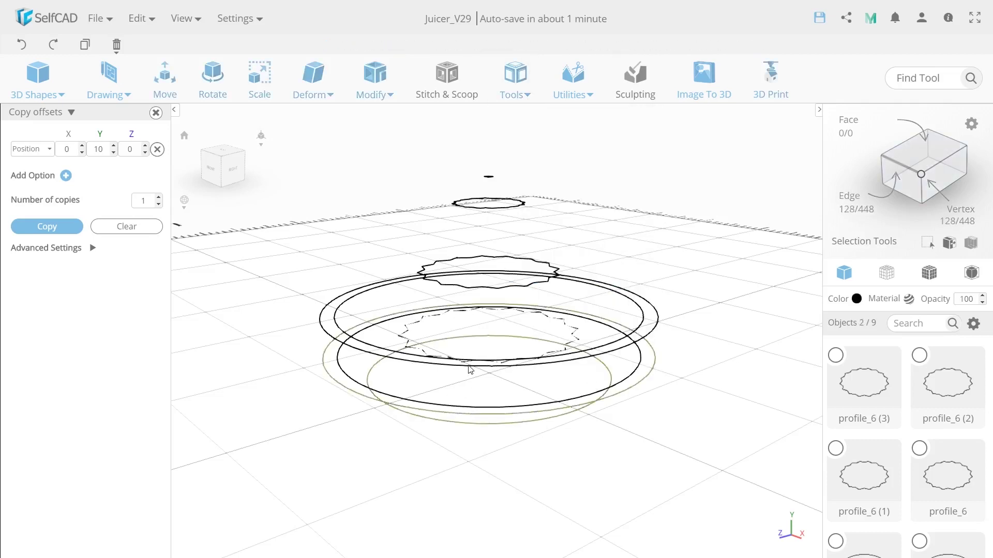
left_click(450, 365, "shift")
left_click(448, 363, "shift")
left_click(432, 408, "shift")
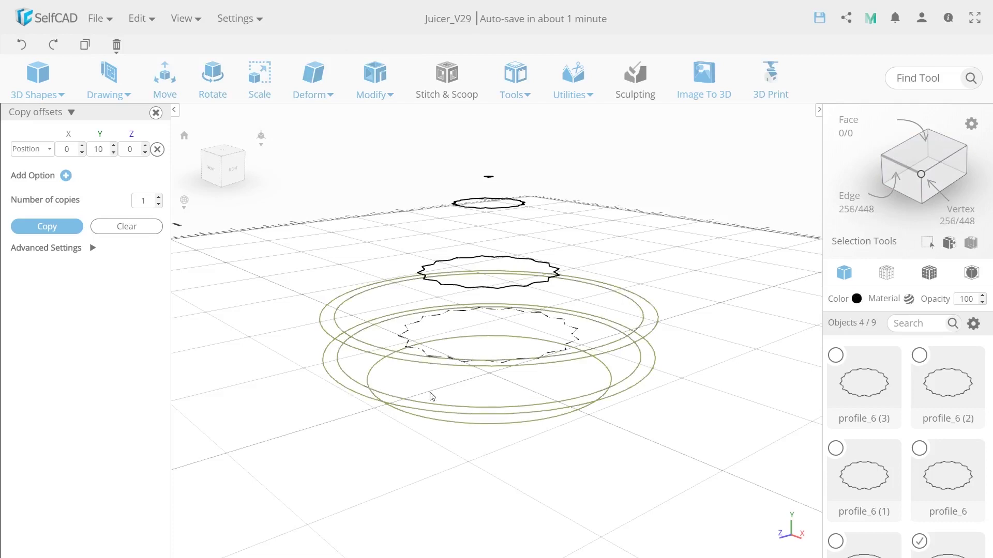
left_click(420, 353, "shift")
left_click(438, 284, "shift")
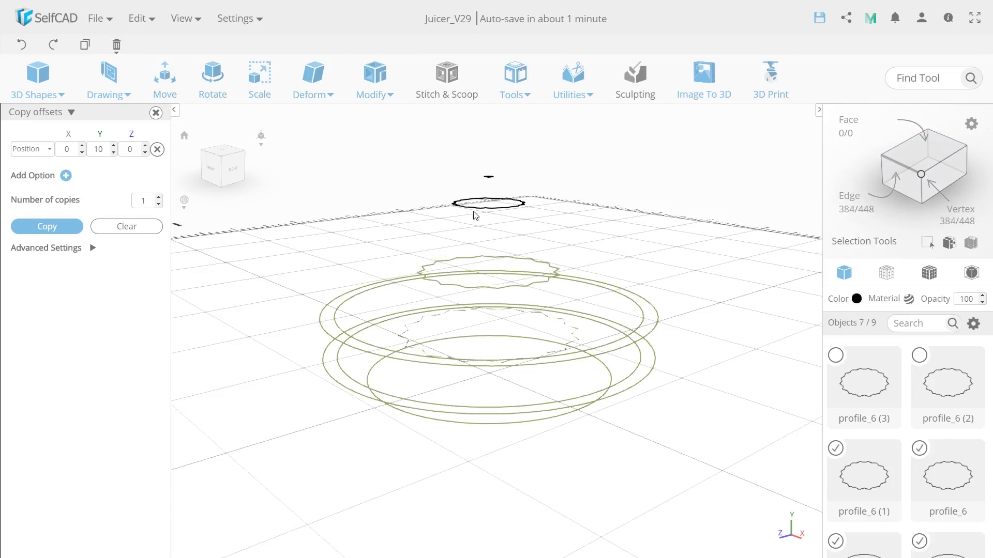
left_click(474, 209, "shift")
left_click(489, 176, "shift")
Step: Loft the selected profiles into one body and rename the resulting mesh Juicer
left_click(515, 78)
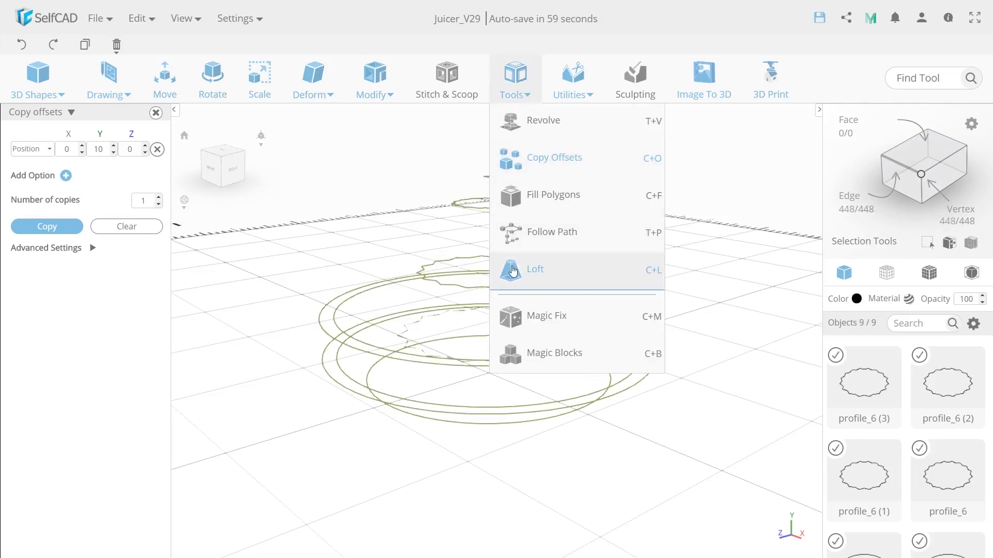
left_click(532, 266)
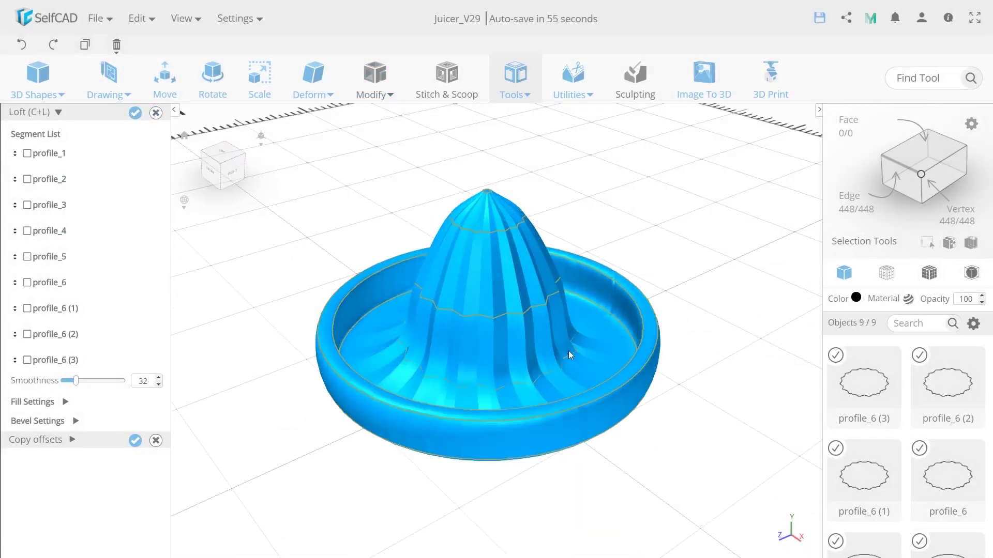
left_click(473, 310)
double_click(869, 419)
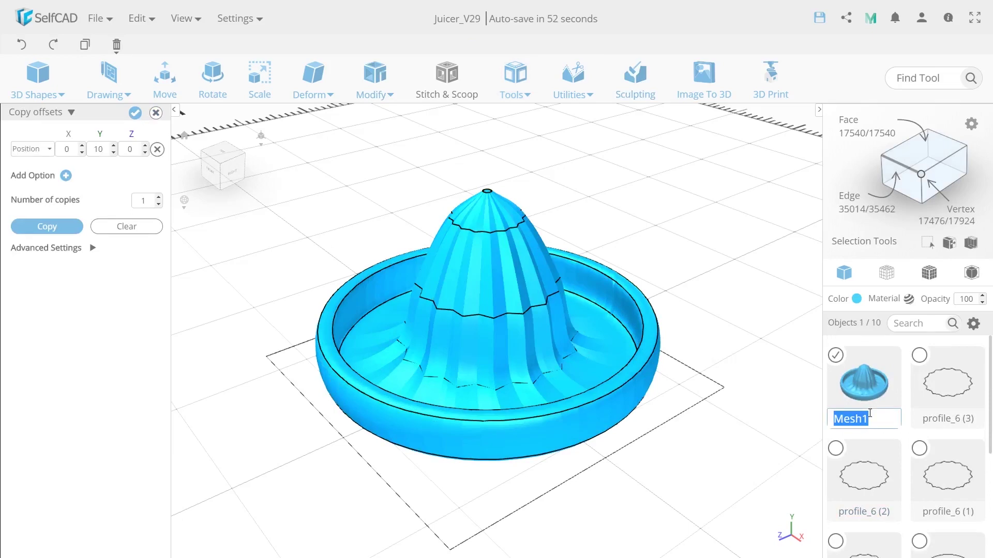
type("Juicer")
key("Return")
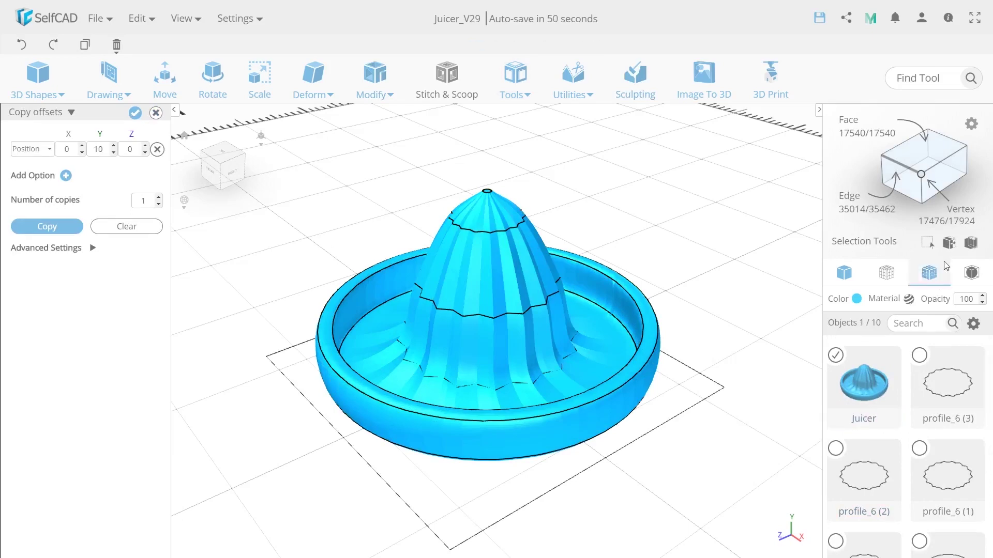
Step: Invert the selection from the Juicer mesh to the drawn profiles and delete them all
left_click(949, 243)
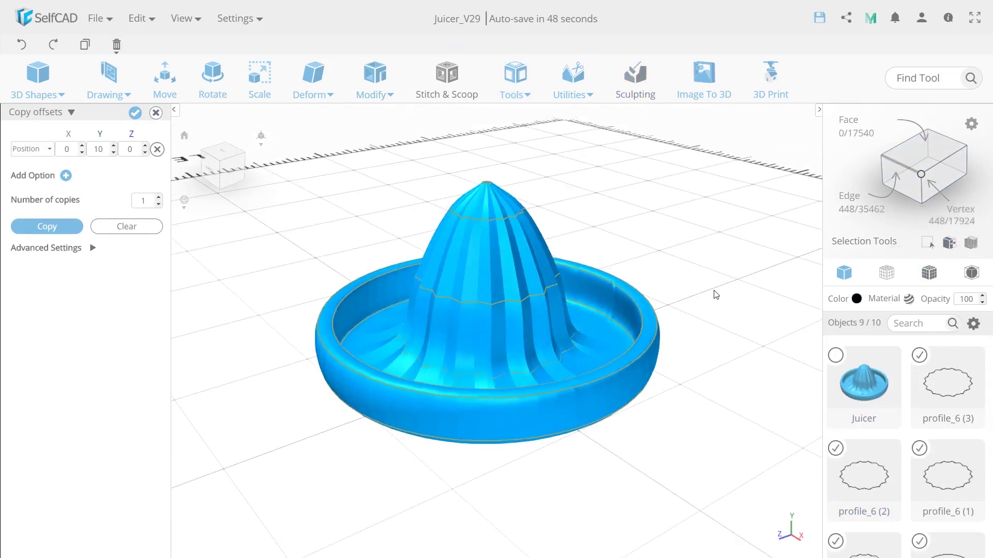
key("Delete")
left_click(464, 388)
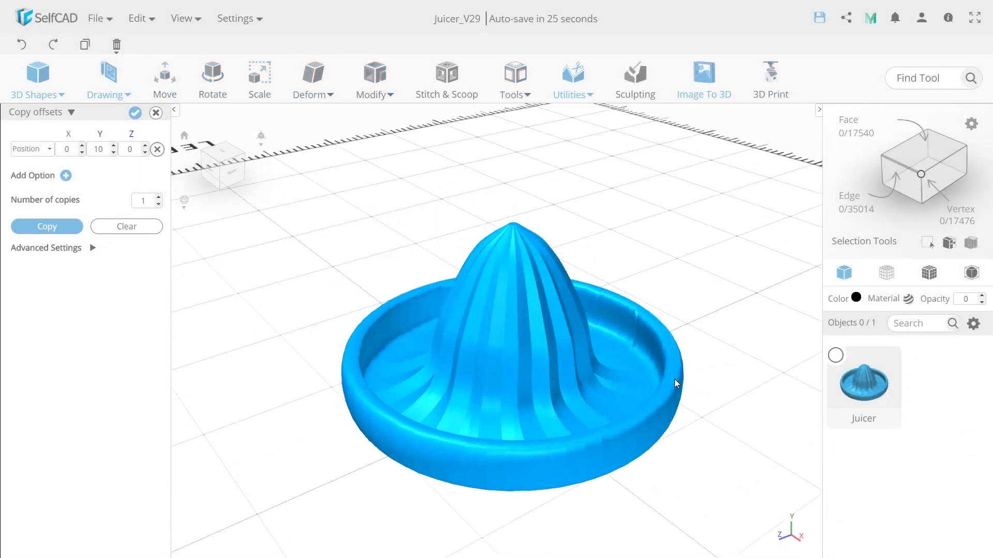
Step: Load SelfCAD_logoWhite.png from the SelfCAD folder as the source image for an Image To 3D conversion
left_click_drag(674, 379, 671, 363)
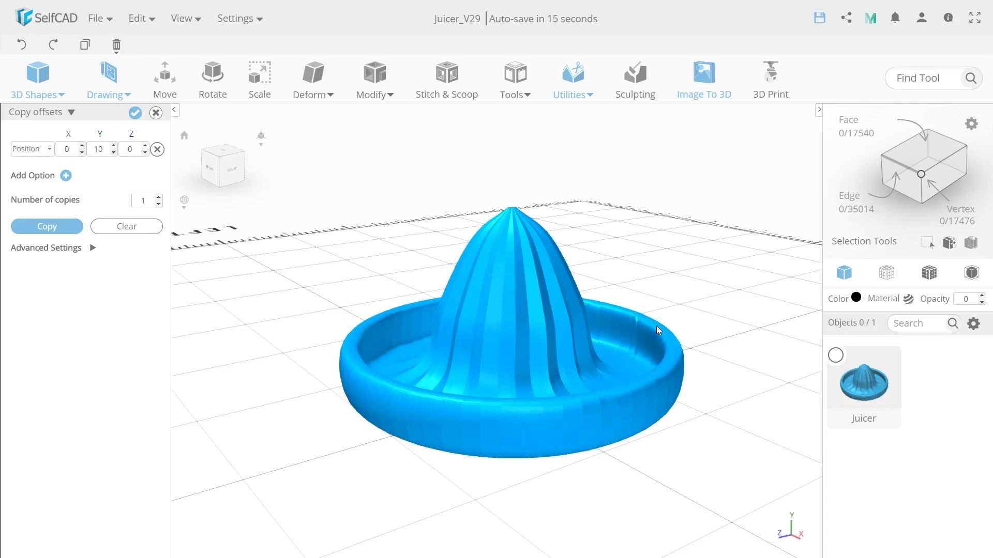
left_click(712, 86)
left_click(107, 177)
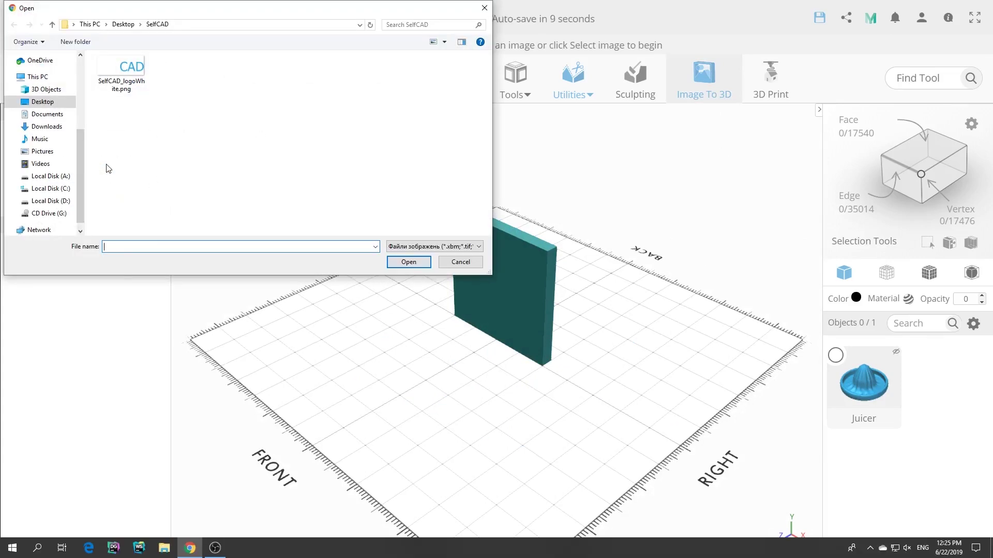
double_click(116, 70)
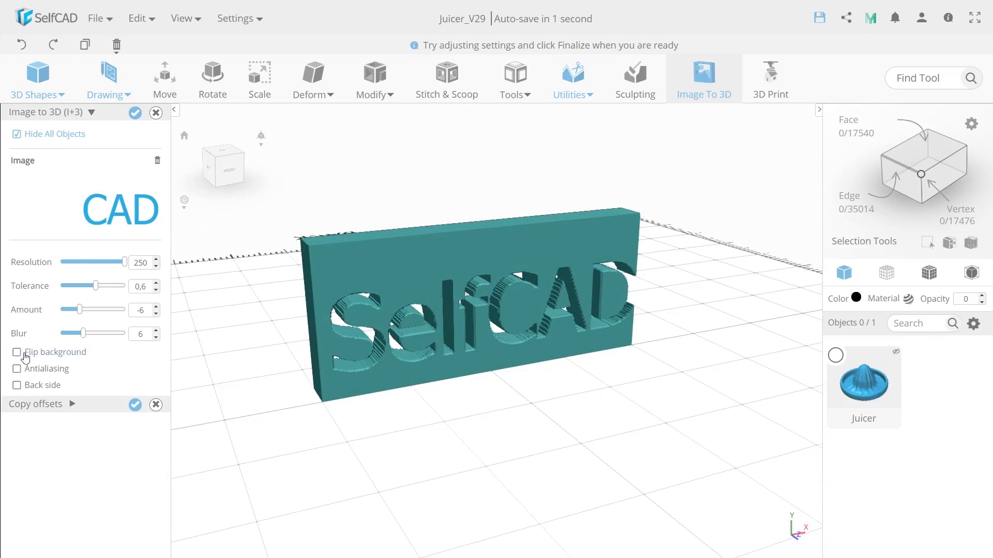
Step: Turn on Flip background and Antialiasing for the logo and finalize it as a 3D object
left_click(17, 354)
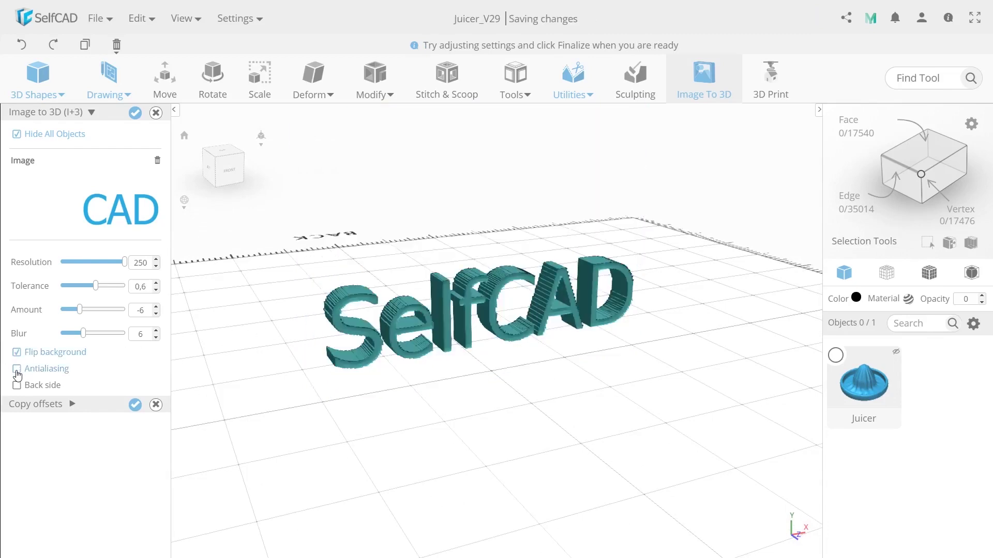
left_click(18, 369)
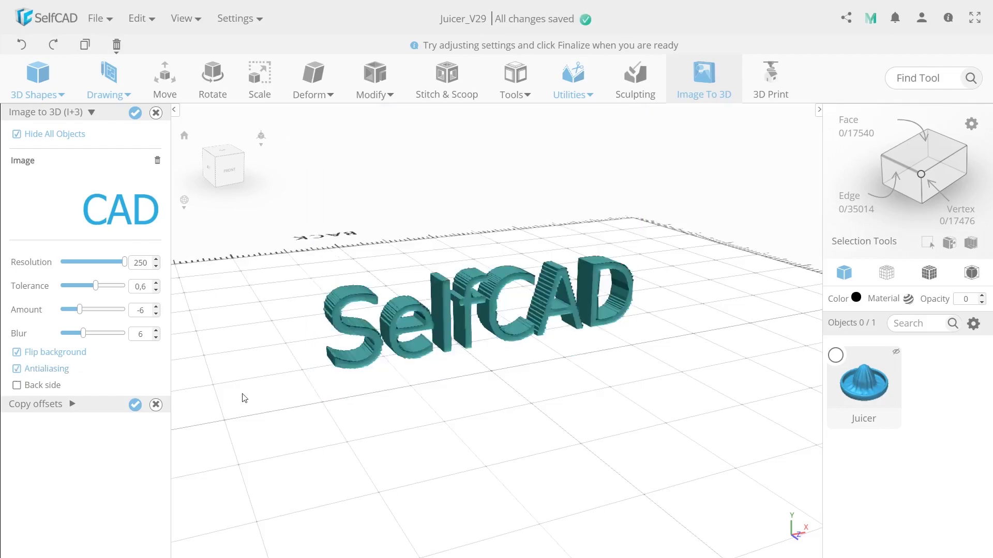
left_click_drag(243, 398, 259, 363)
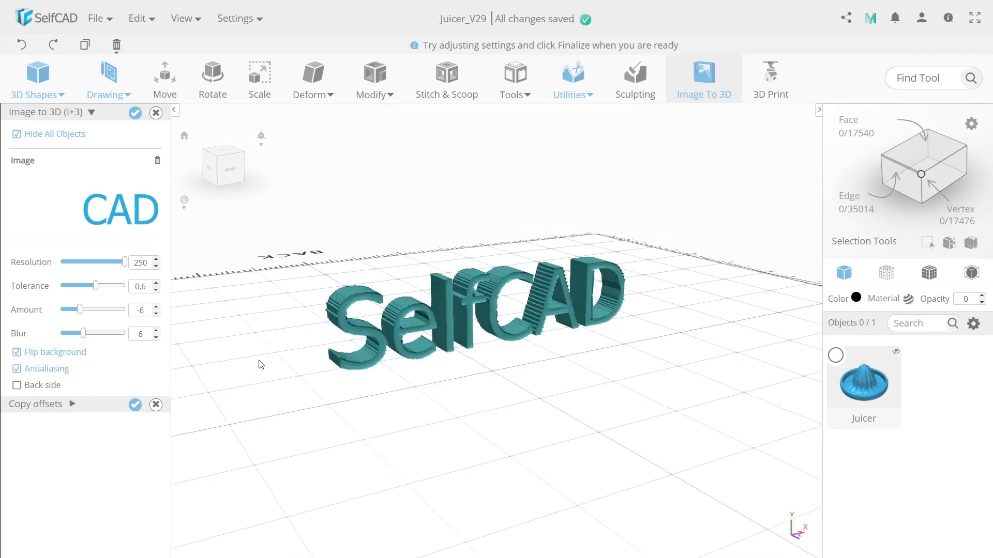
left_click(135, 113)
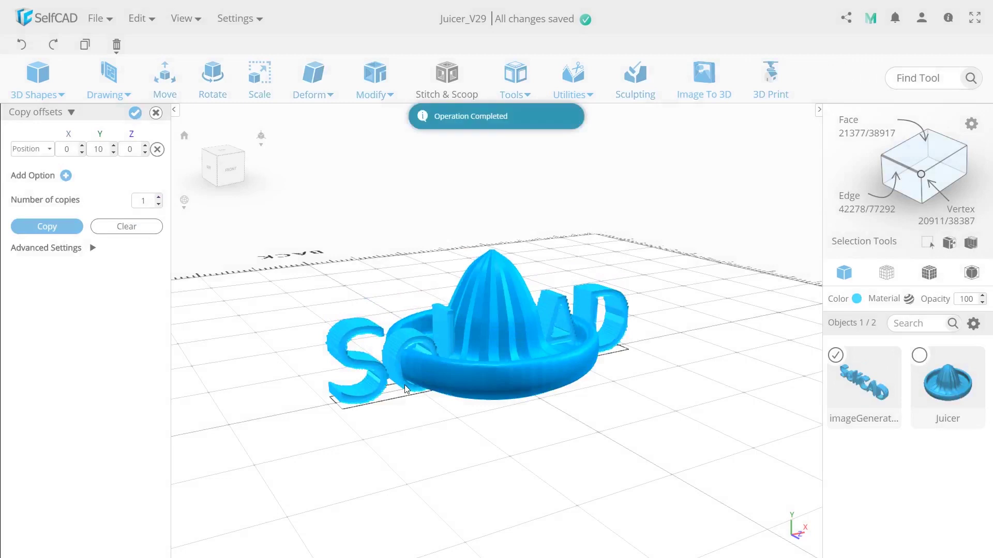
Step: Scale the 3D logo to 40 in X with Keep Proportion turned on
left_click_drag(405, 385, 434, 406)
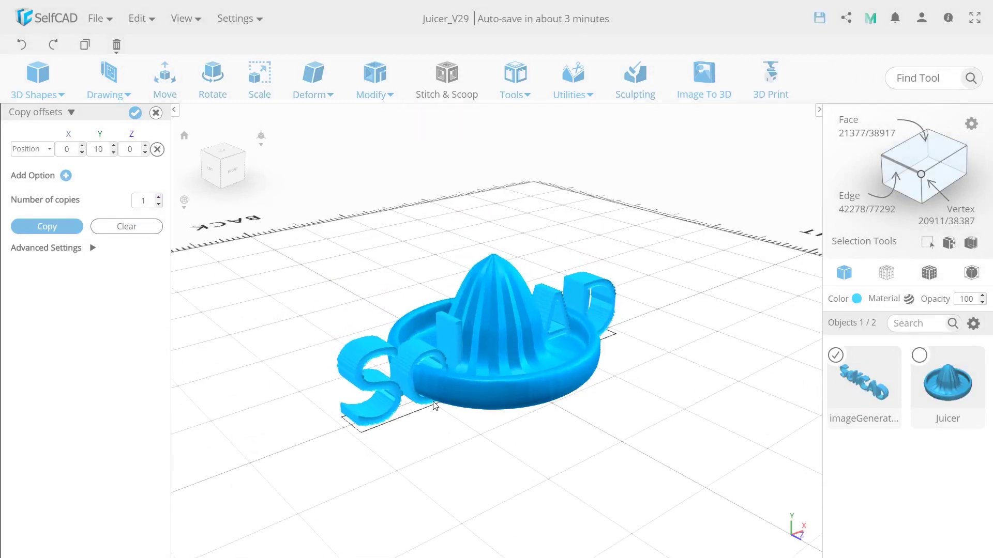
left_click_drag(434, 406, 352, 307)
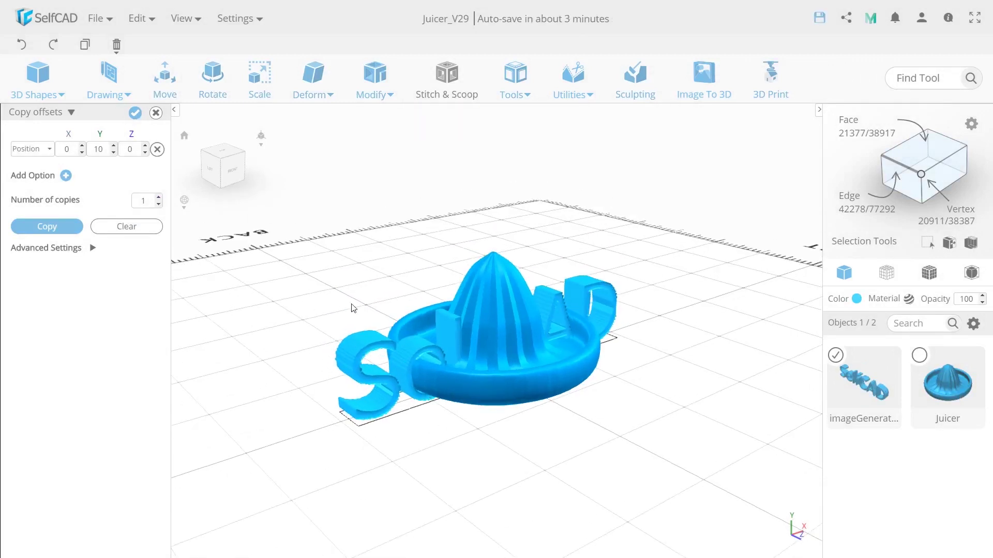
left_click(259, 84)
left_click(92, 183)
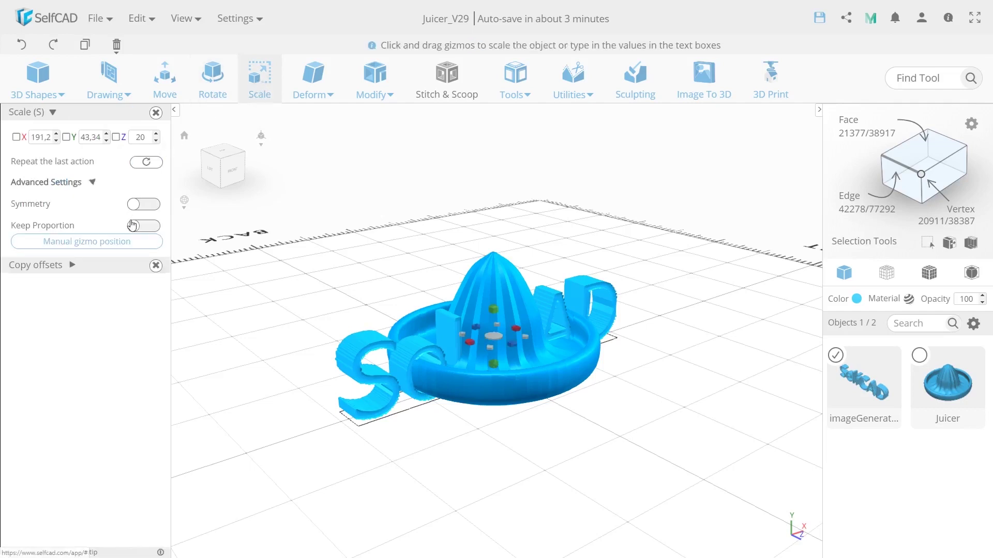
left_click(142, 227)
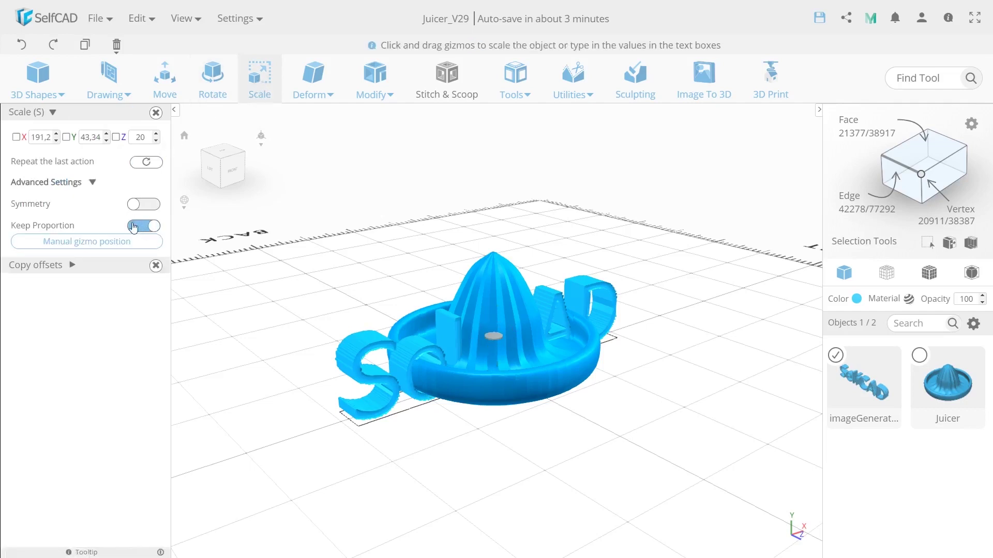
double_click(38, 137)
type("40")
key("Return")
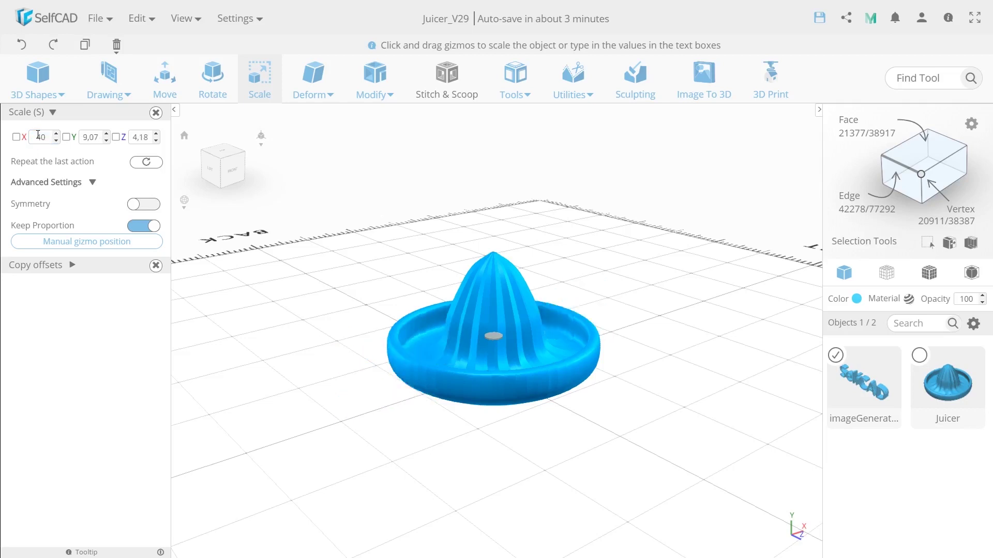
Step: Move the scaled logo along Z to 61, onto the outer wall of the juicer bowl
left_click(165, 77)
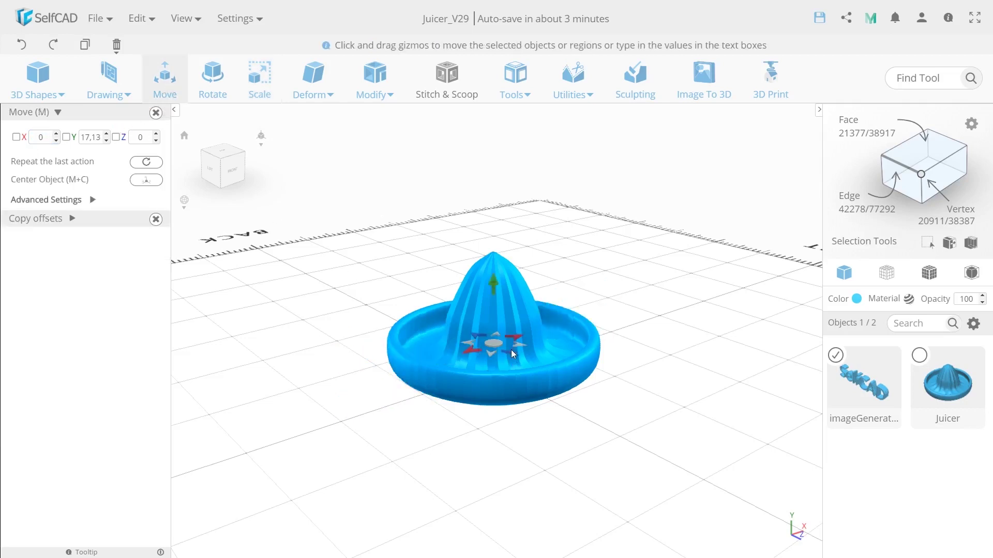
left_click_drag(511, 350, 592, 420)
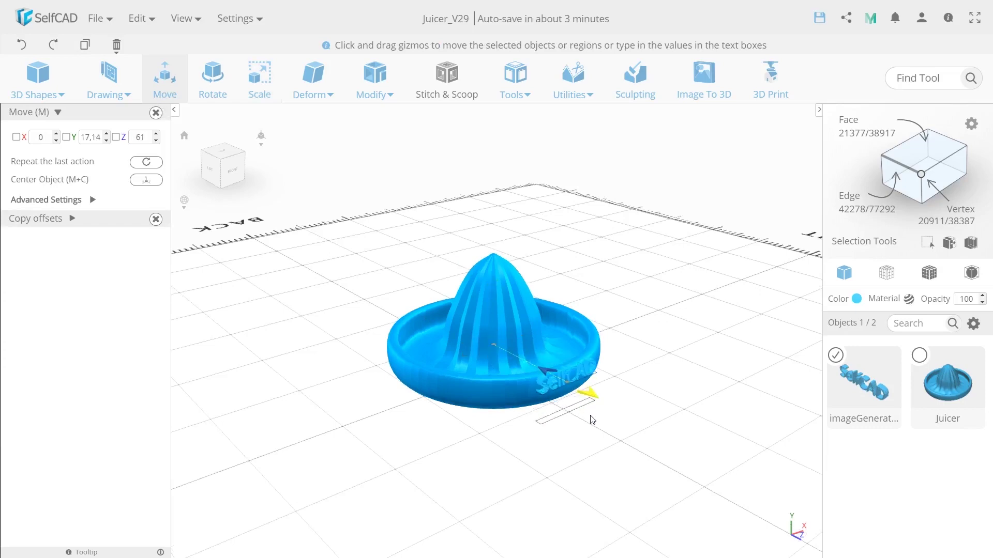
scroll(592, 420, "up", 10)
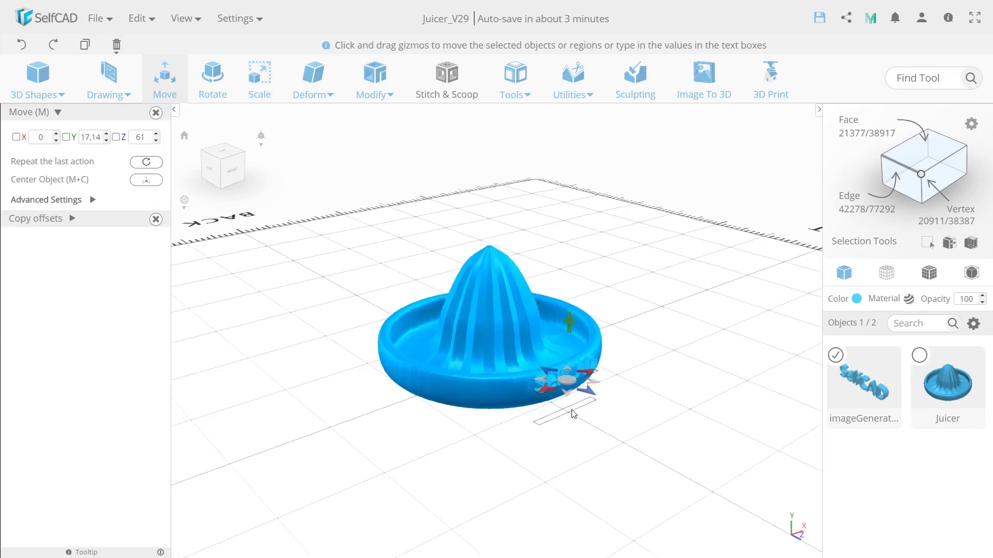
right_click_drag(572, 362, 682, 383)
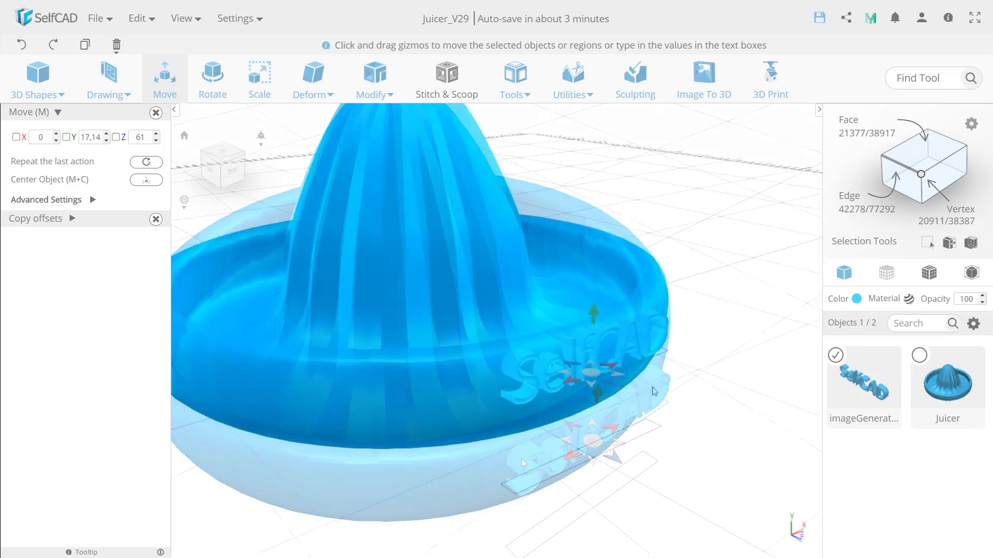
Step: Rotate the logo 90 degrees clockwise about Z so its letters run vertically downward
left_click(313, 83)
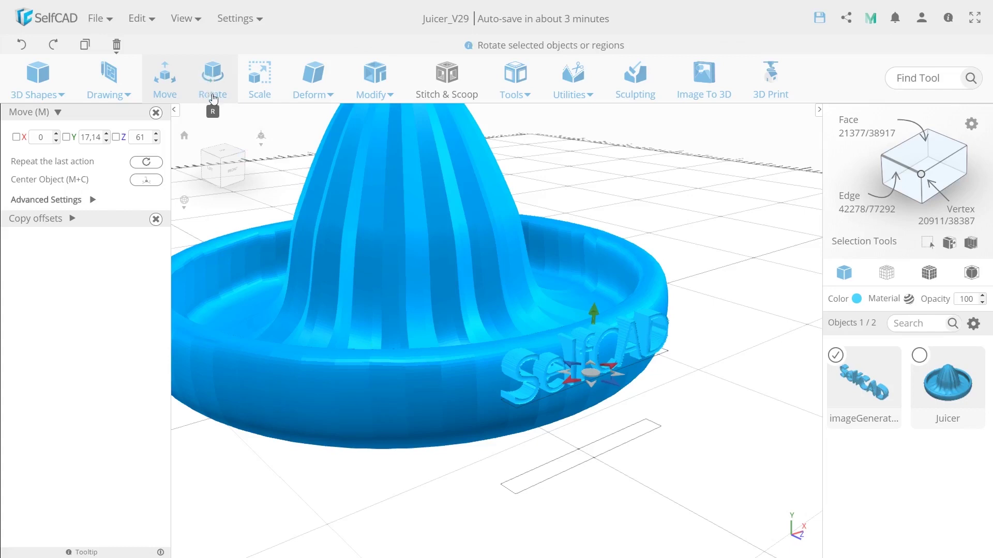
mouse_move(371, 95)
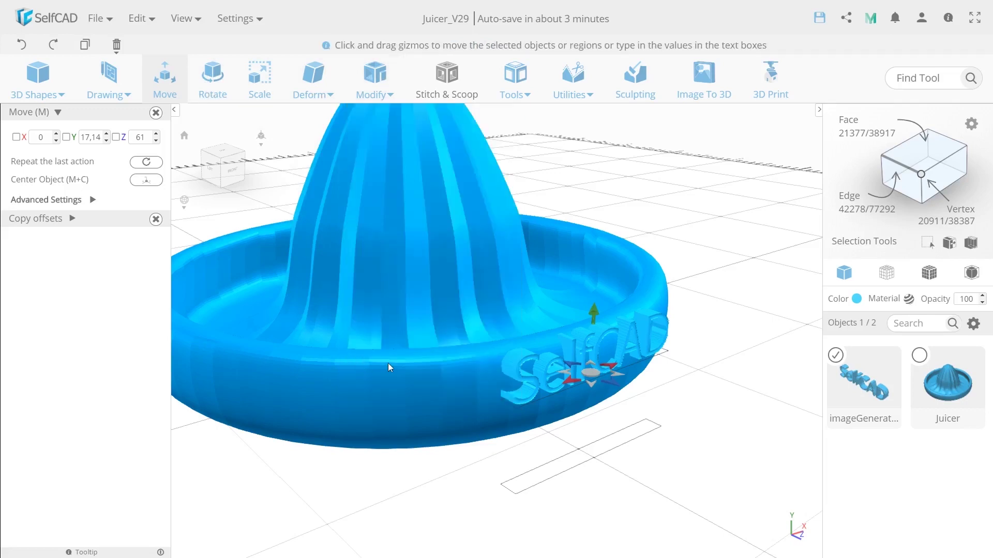
left_click(213, 77)
left_click(139, 137)
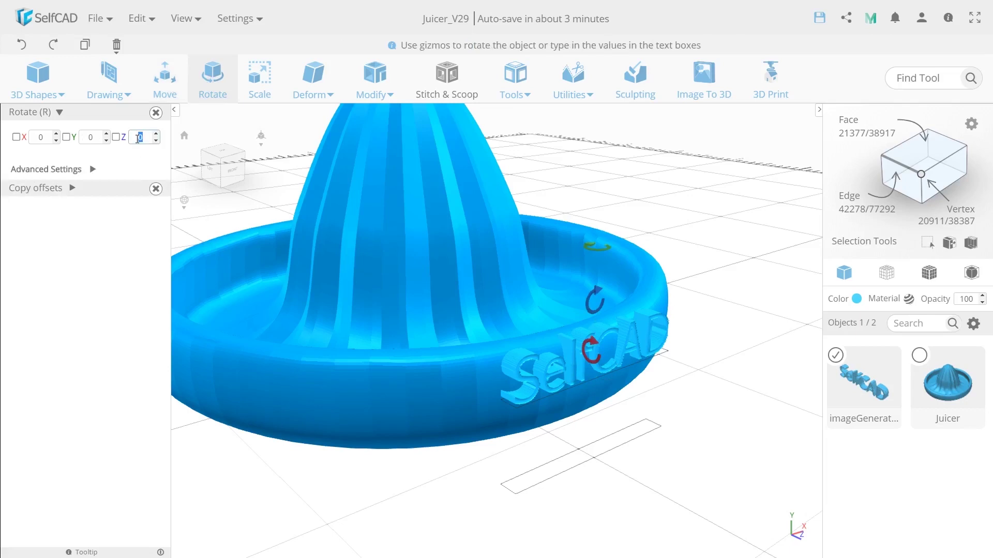
type("90")
key("Return")
Step: Bend the vertical logo in Z with its origin set to Middle, curving both ends toward the bowl
mouse_move(313, 85)
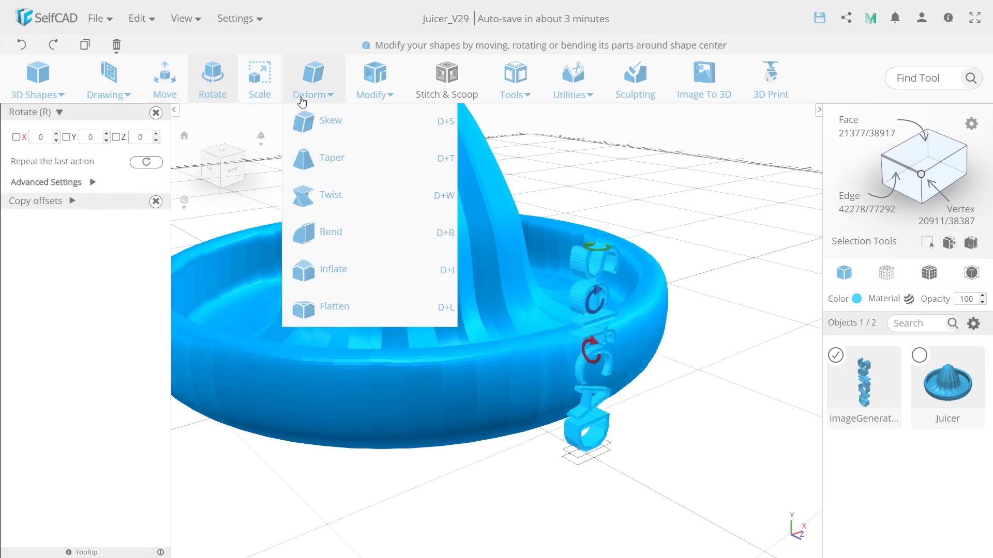
left_click(331, 232)
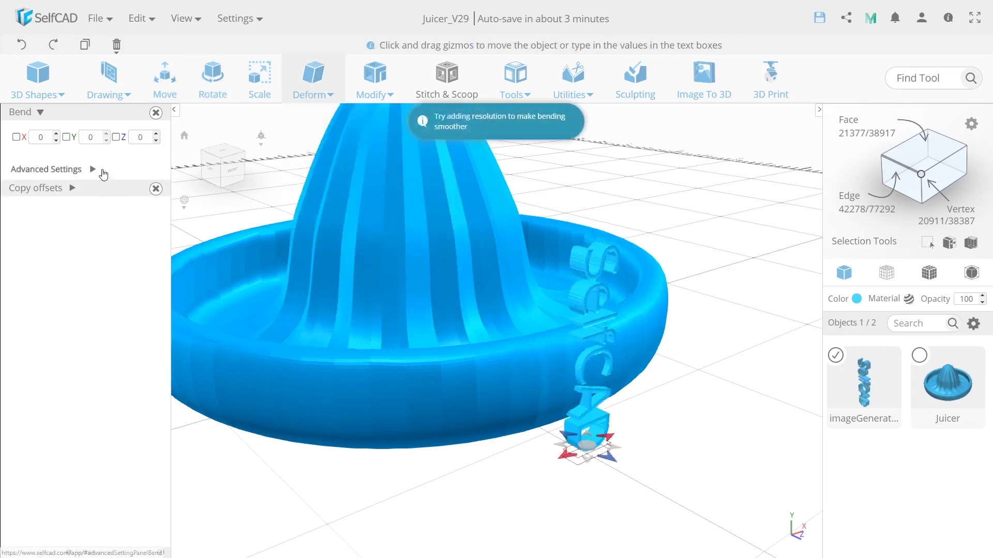
left_click(106, 172)
left_click(129, 218)
left_click(129, 231)
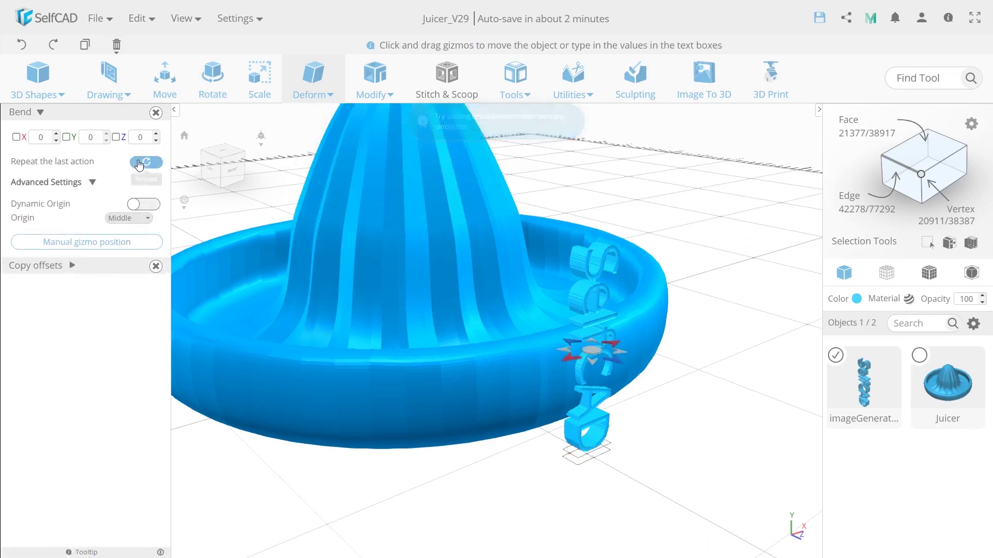
left_click(140, 137)
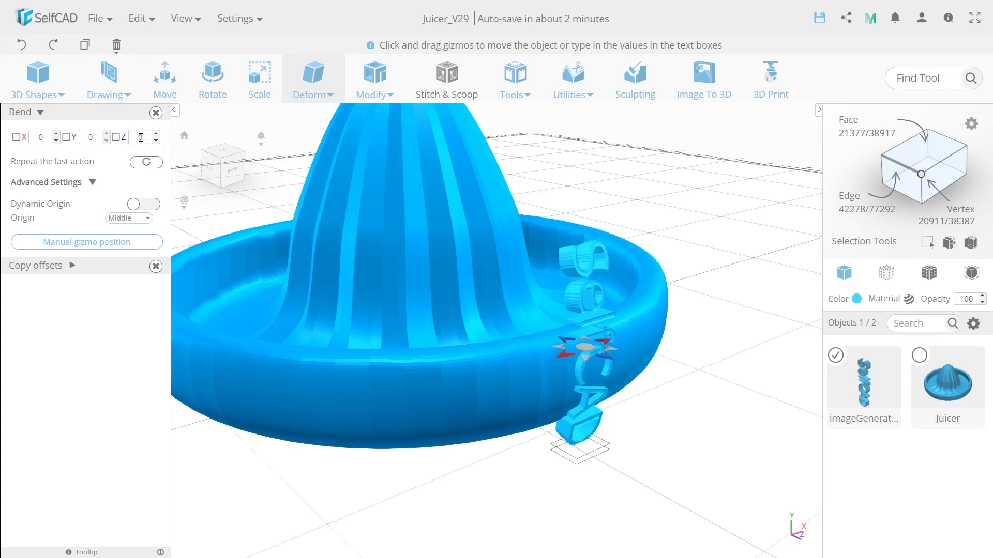
Step: Rotate the bent logo 90 degrees counterclockwise about Z so it reads horizontally along the bowl wall
key("r")
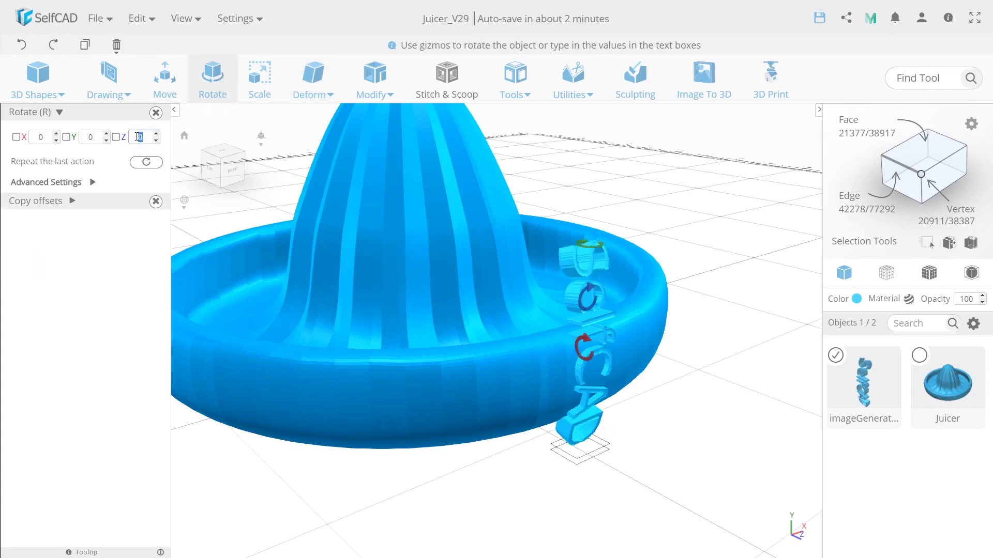
type("90")
key("Return")
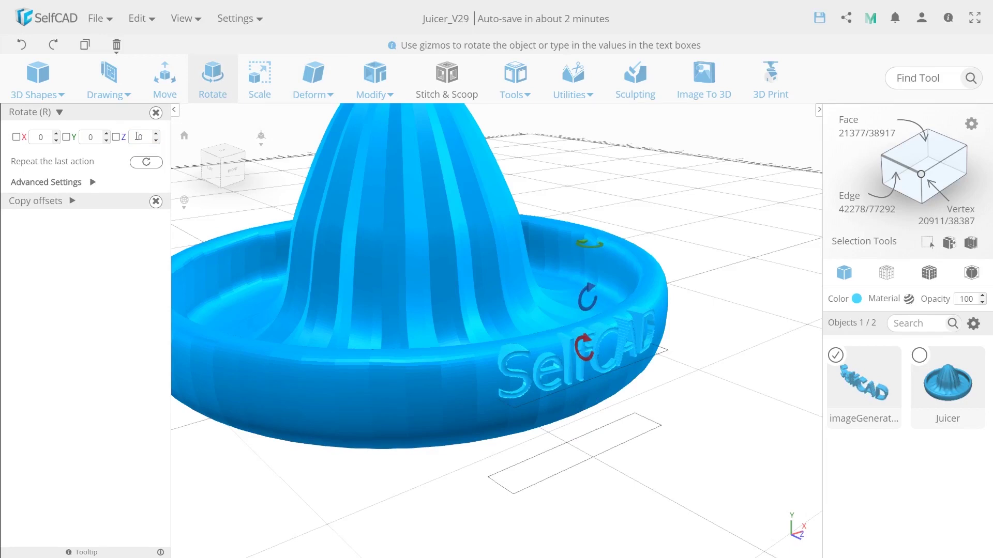
Step: Move the curved SelfCAD logo down along Y to about 15.14 on the bowl's outer wall
left_click(165, 77)
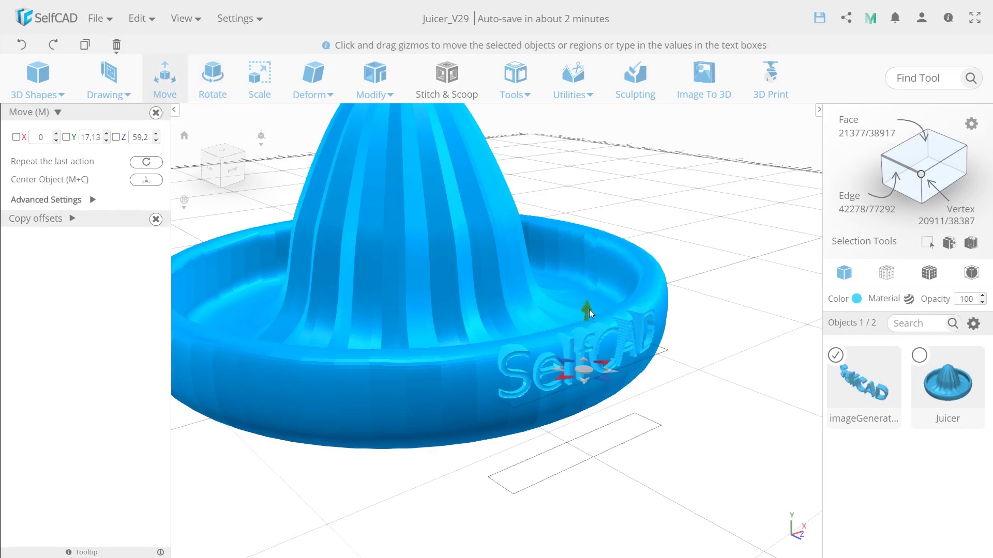
left_click_drag(588, 309, 585, 318)
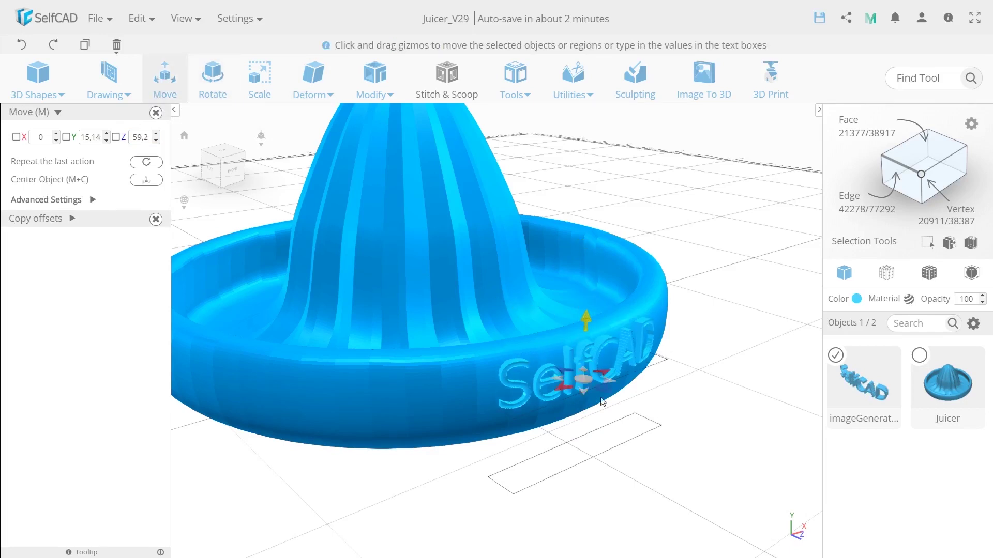
left_click(619, 442)
scroll(615, 442, "down", 2)
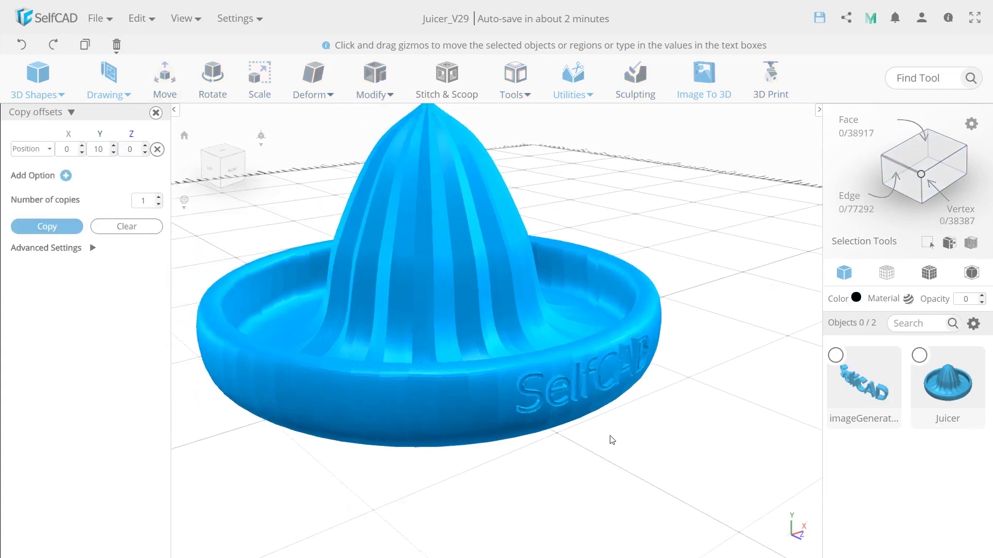
left_click_drag(611, 440, 924, 490)
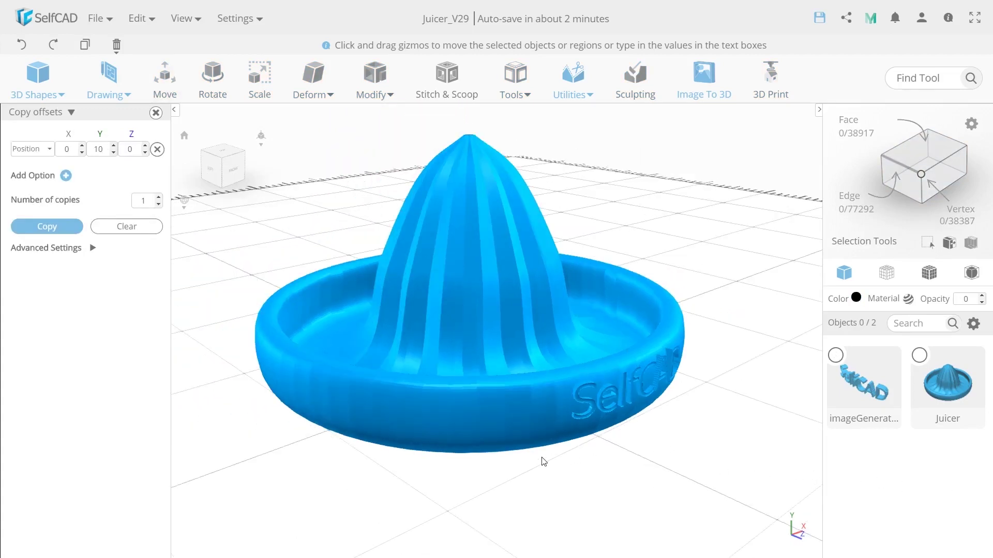
left_click_drag(543, 461, 538, 464)
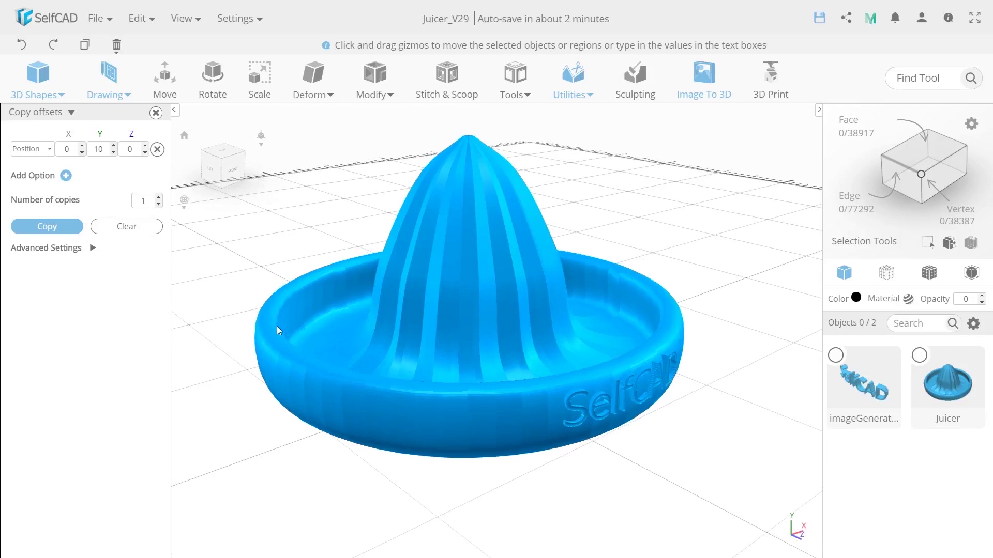
Step: Start a new cylinder with all other objects shown, viewed from the right with the scene in wireframe
left_click(38, 85)
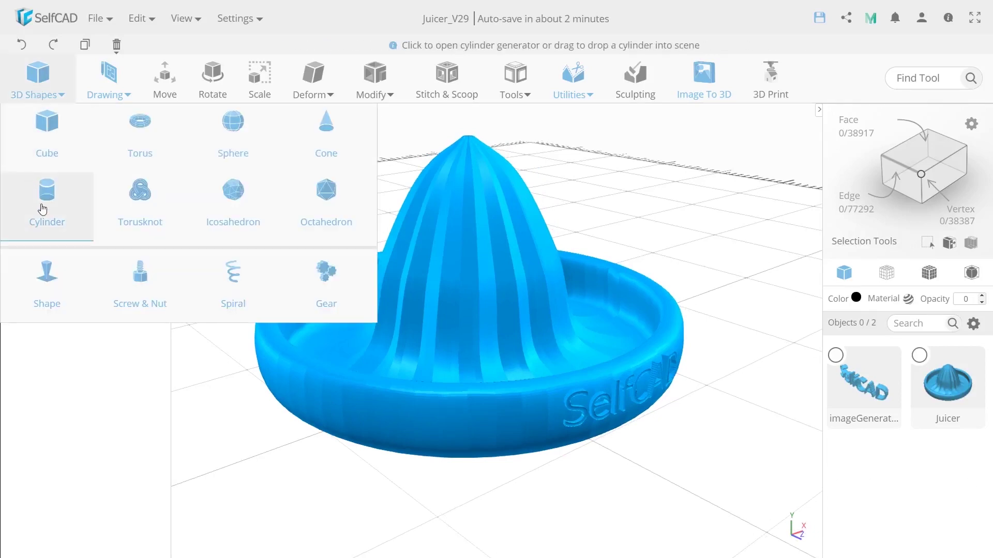
left_click(48, 199)
left_click(233, 172)
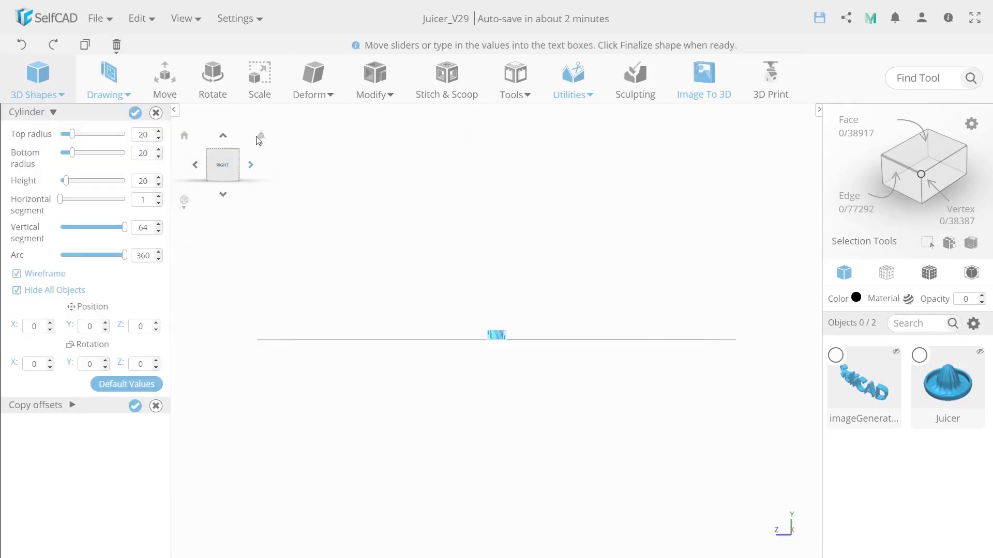
scroll(496, 313, "up", 5)
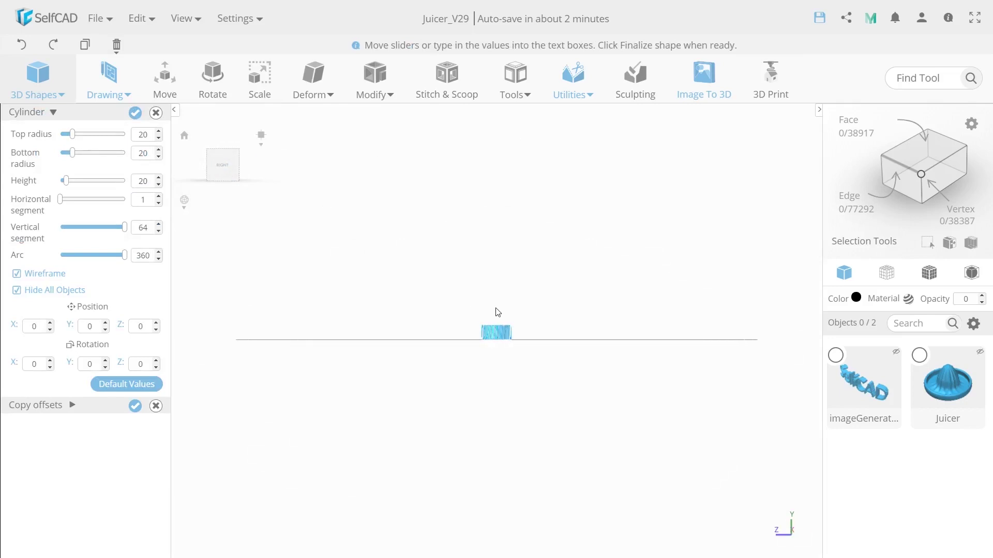
left_click(17, 290)
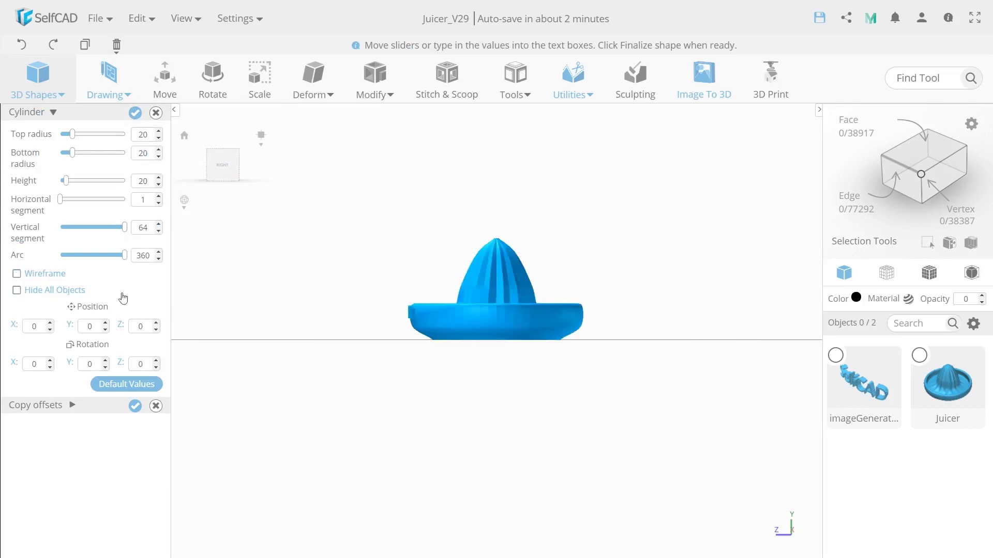
left_click(885, 273)
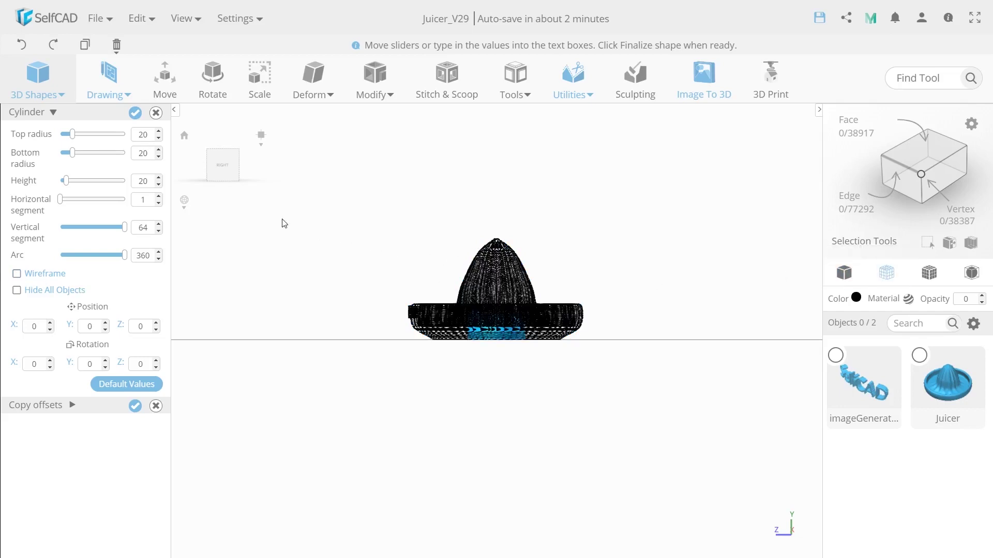
Step: Create the cylinder with top and bottom radius 3 and height 40
double_click(142, 131)
type("3")
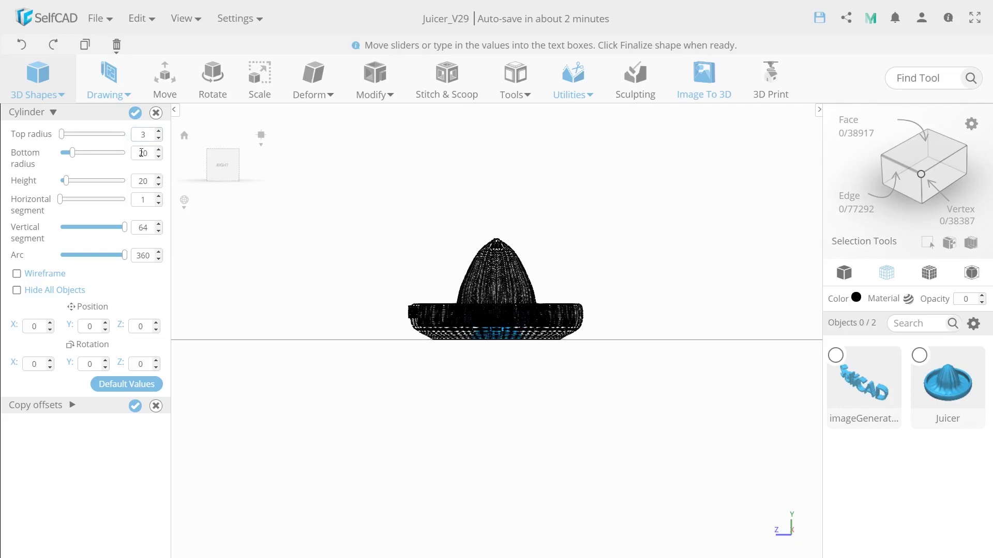
key("Tab")
type("3")
double_click(138, 179)
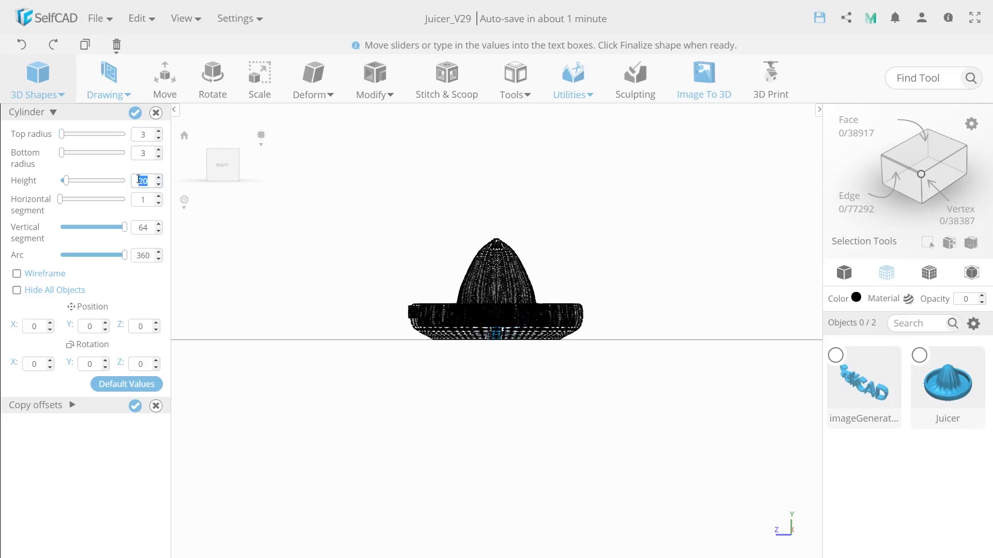
type("40")
left_click(135, 113)
Step: Move the thin cylinder along Z to 33, into the bowl beside the cone, and restore the solid perspective view
left_click(164, 98)
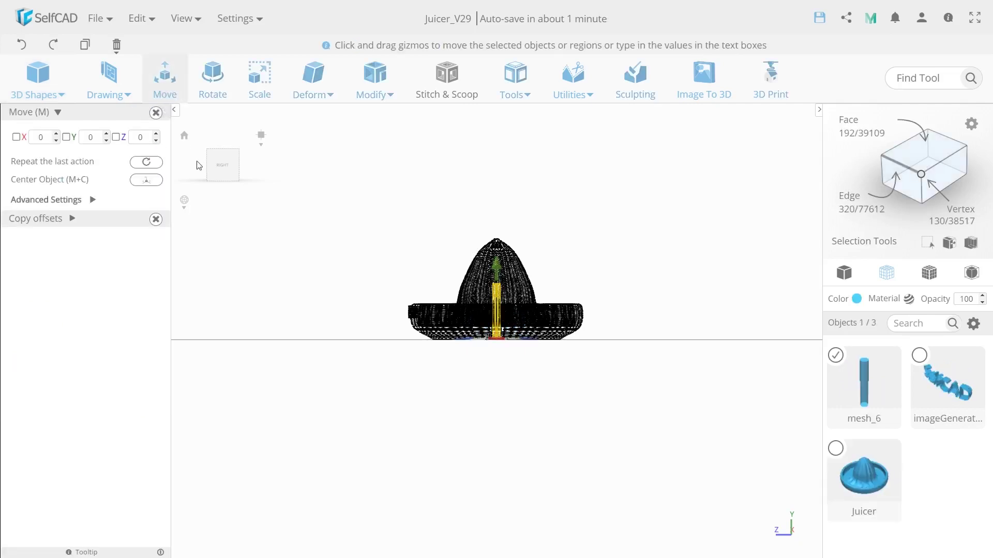
left_click_drag(526, 343, 479, 342)
left_click(261, 135)
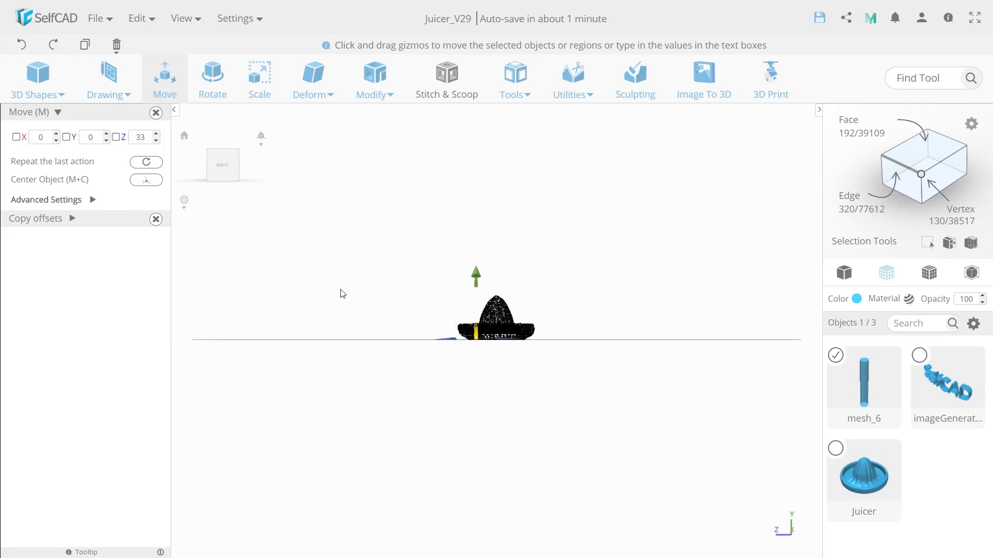
left_click(844, 272)
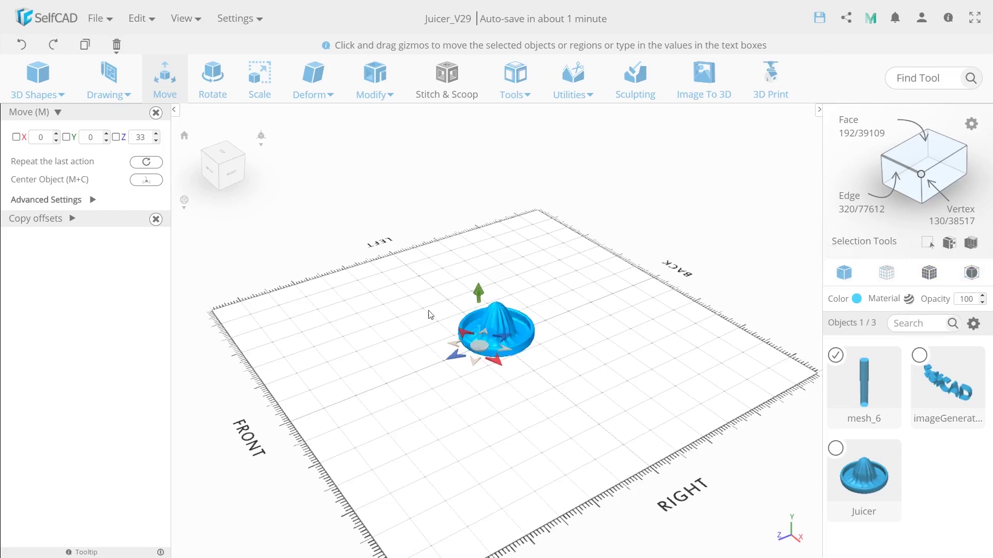
Step: Make one copy of the cylinder with a position offset of 10 in Z and 0 in Y
scroll(430, 313, "up", 10)
left_click(72, 218)
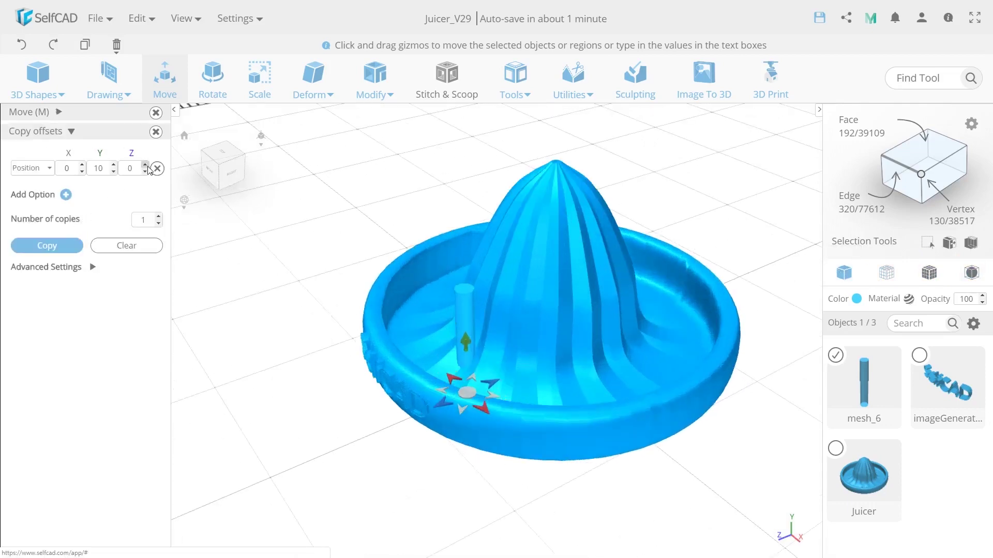
left_click(133, 169)
type("10")
left_click(99, 168)
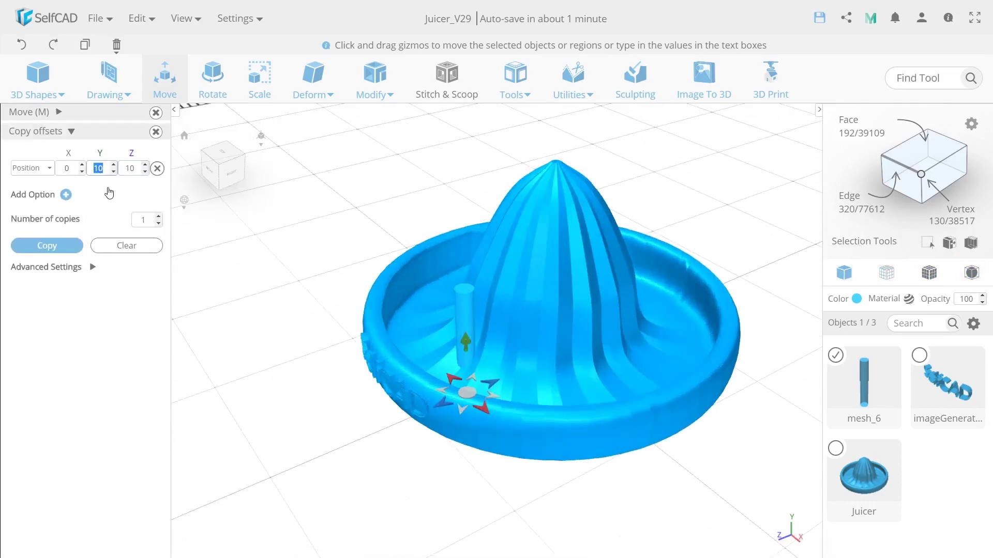
type("0")
left_click(46, 246)
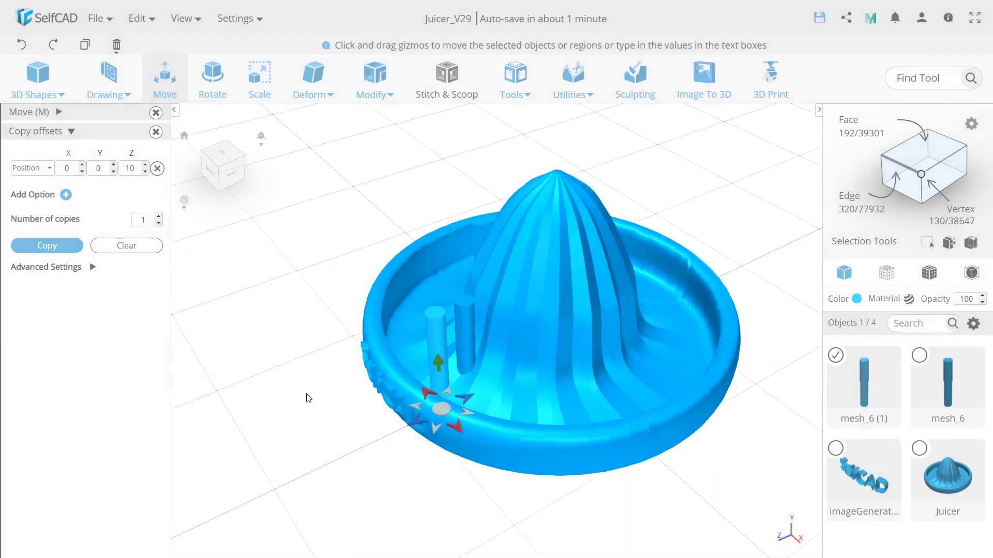
Step: Make 11 copies of the inner cylinder around the cone using Pivot copy offsets with Z at 0
left_click(468, 335, "shift")
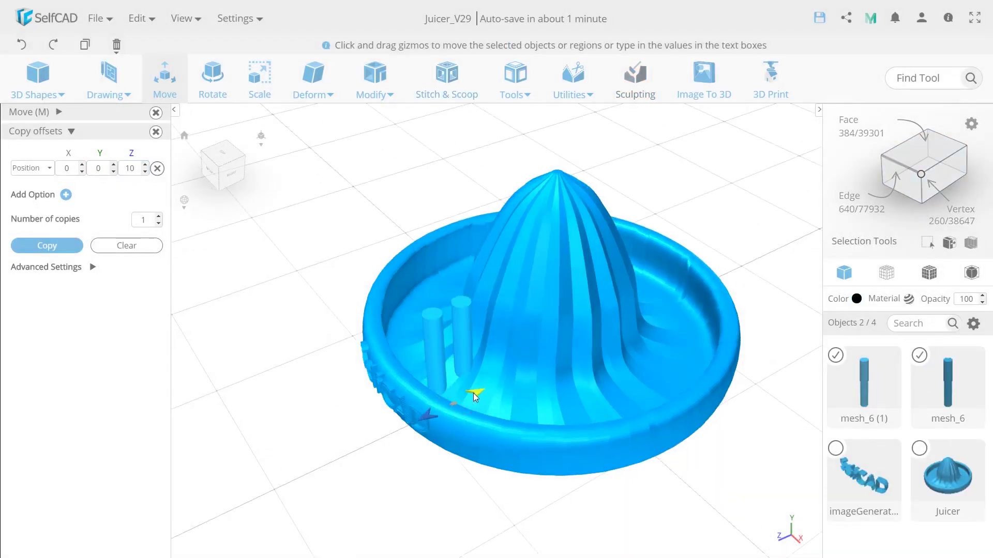
left_click(459, 327)
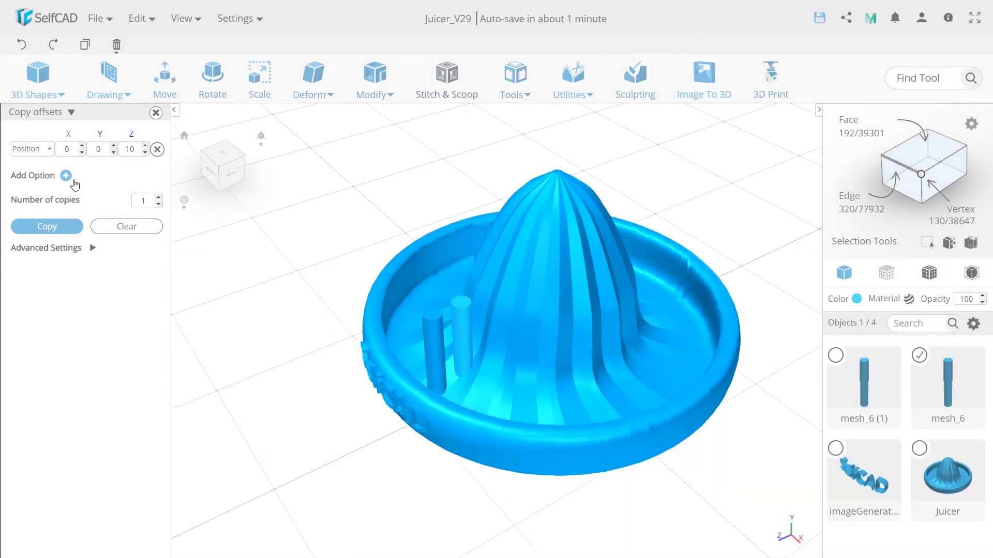
left_click(49, 150)
left_click(23, 200)
left_click(146, 201)
type("1")
double_click(130, 155)
type("0")
left_click(63, 228)
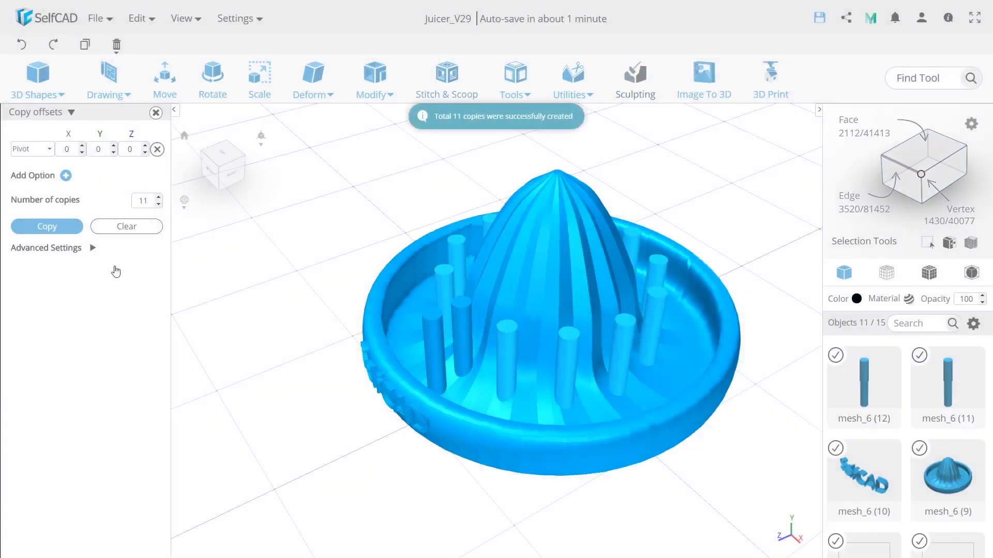
Step: Make 20 copies of the outer cylinder around the cone using Pivot copy offsets
left_click(293, 374)
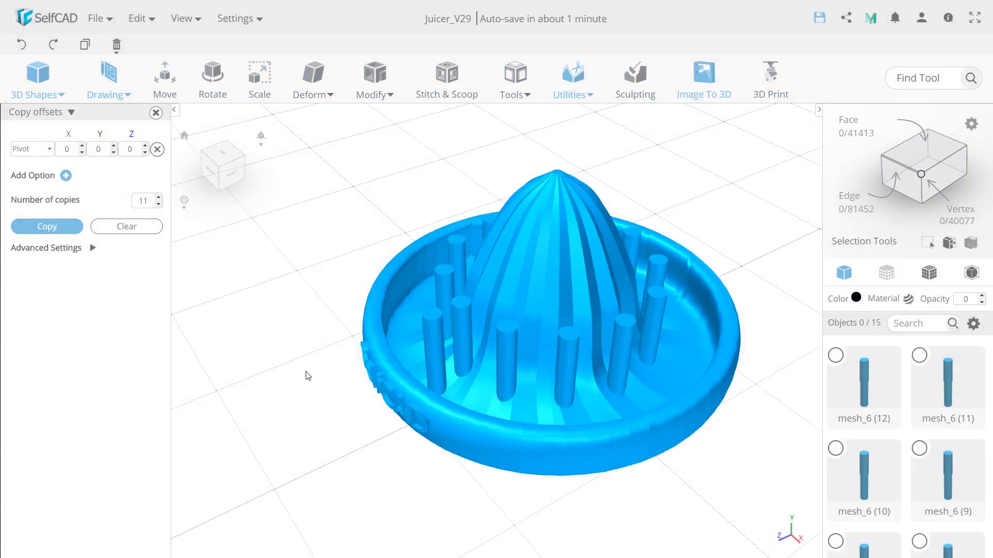
left_click(428, 338)
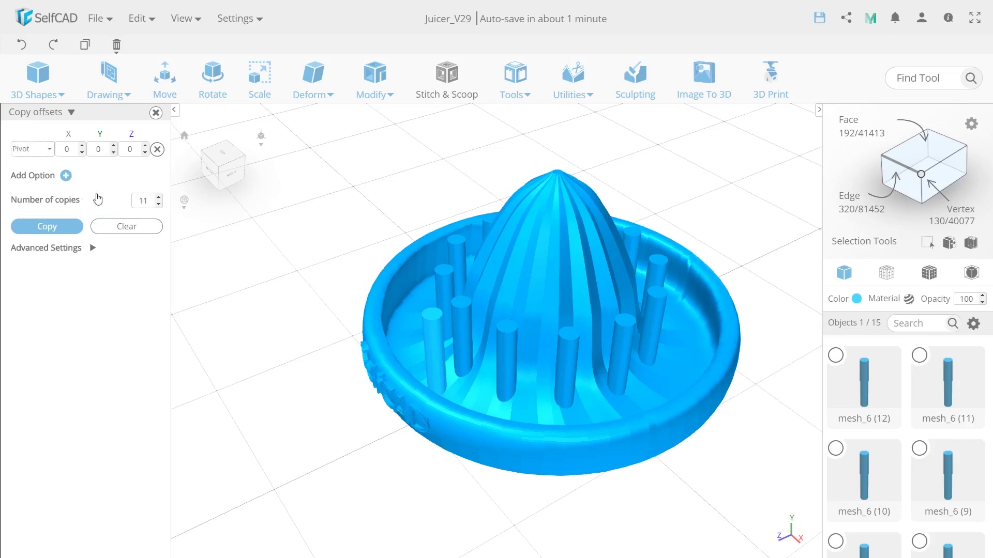
double_click(144, 201)
type("20")
left_click(58, 228)
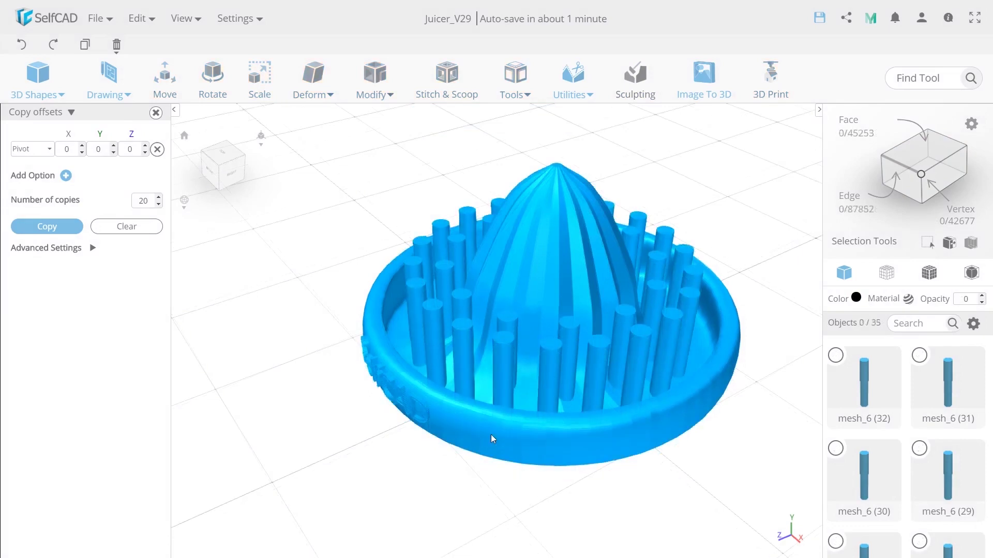
Step: Select every cylinder by inverting a selection of the juicer and logo, and merge them into one object
left_click(421, 403)
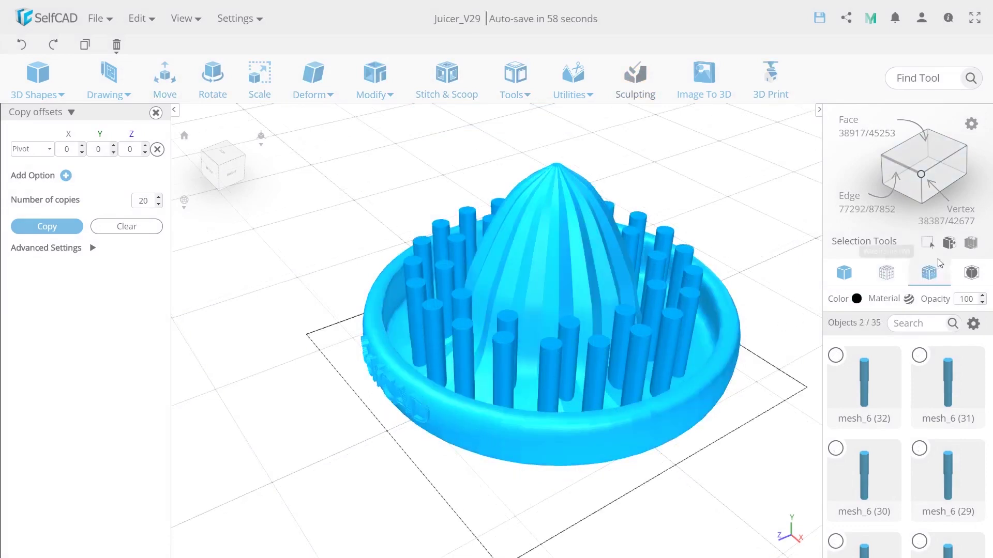
left_click(949, 244)
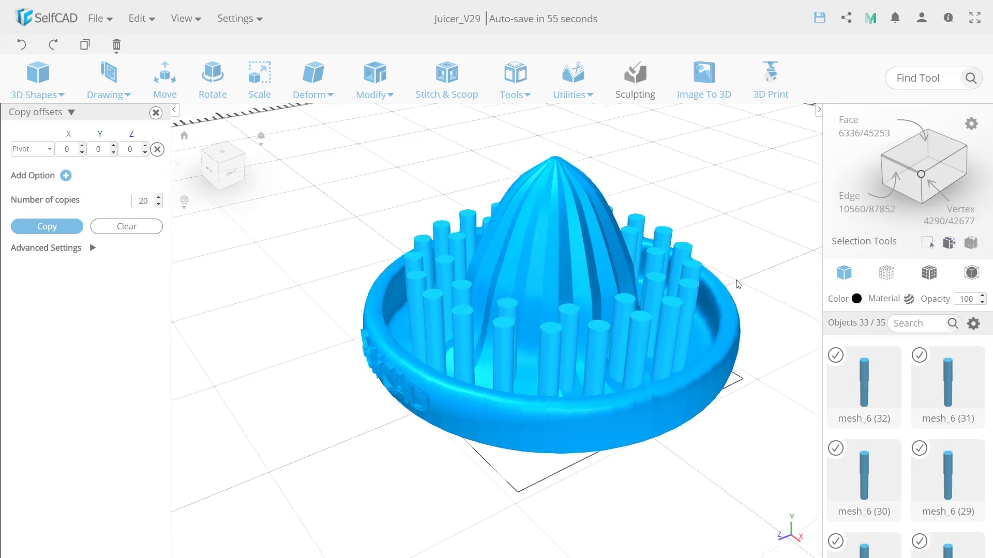
left_click(572, 82)
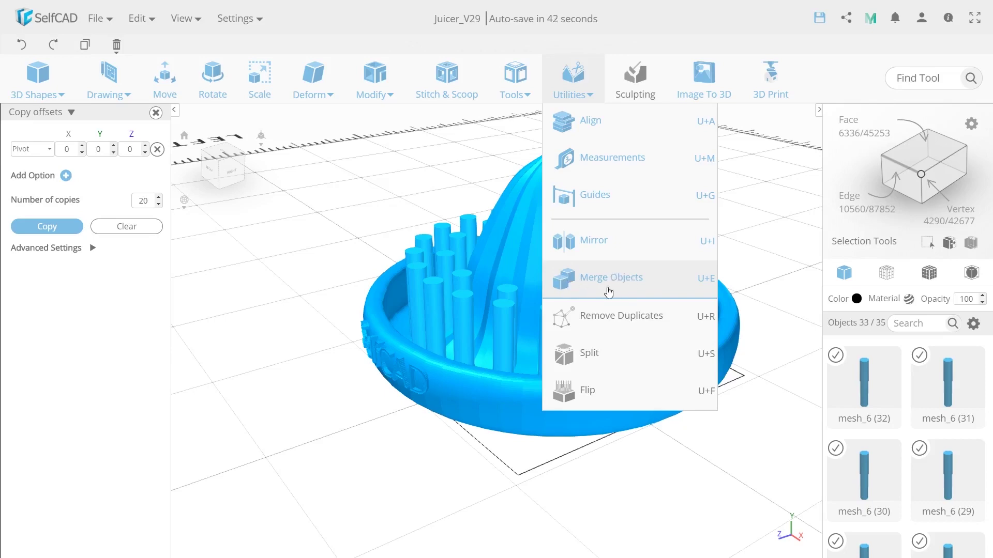
left_click(622, 282)
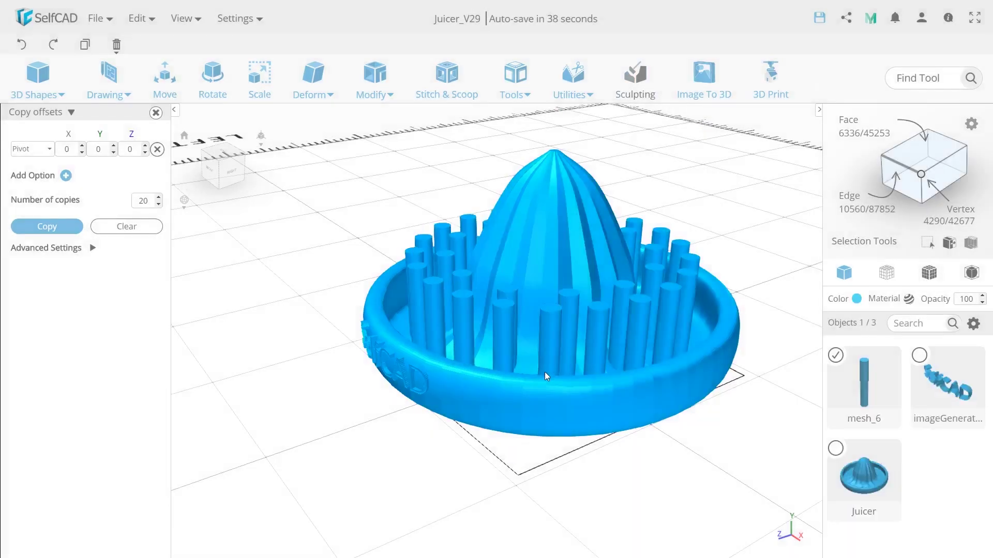
Step: Subtract the merged cylinders from the juicer with a Difference operation to cut drain holes in the bowl
left_click(533, 365, "shift")
right_click_drag(672, 383, 539, 362)
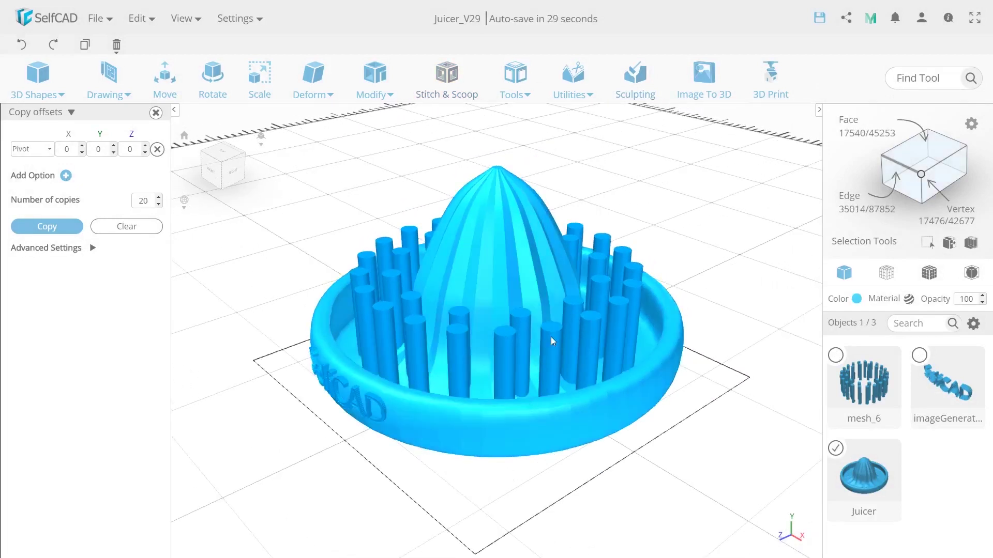
left_click_drag(550, 336, 551, 333)
left_click(446, 77)
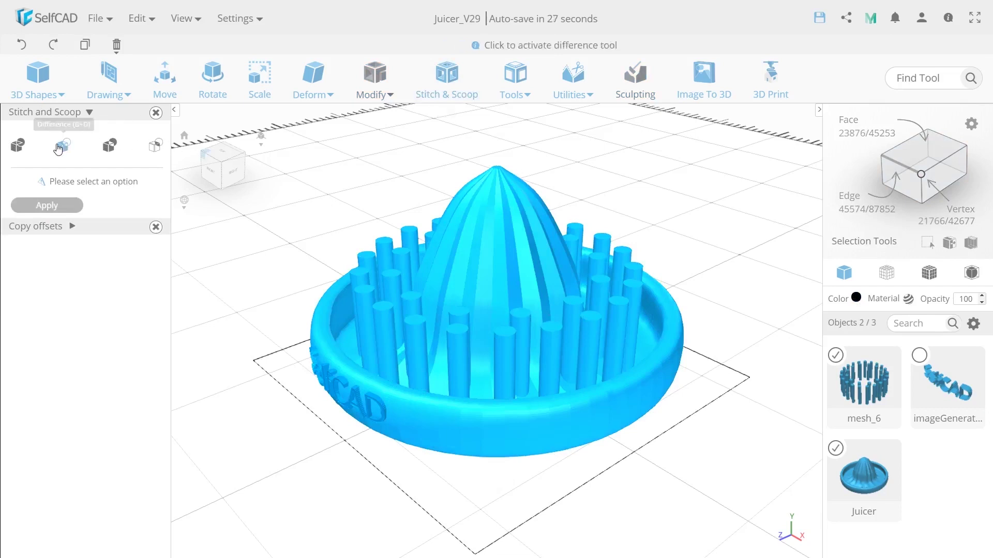
left_click(63, 145)
left_click(47, 199)
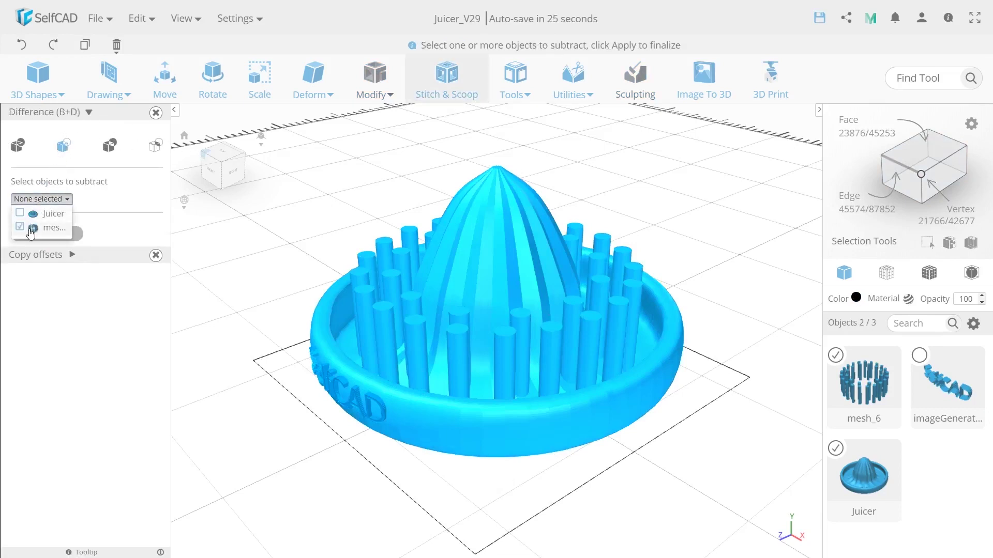
left_click(29, 230)
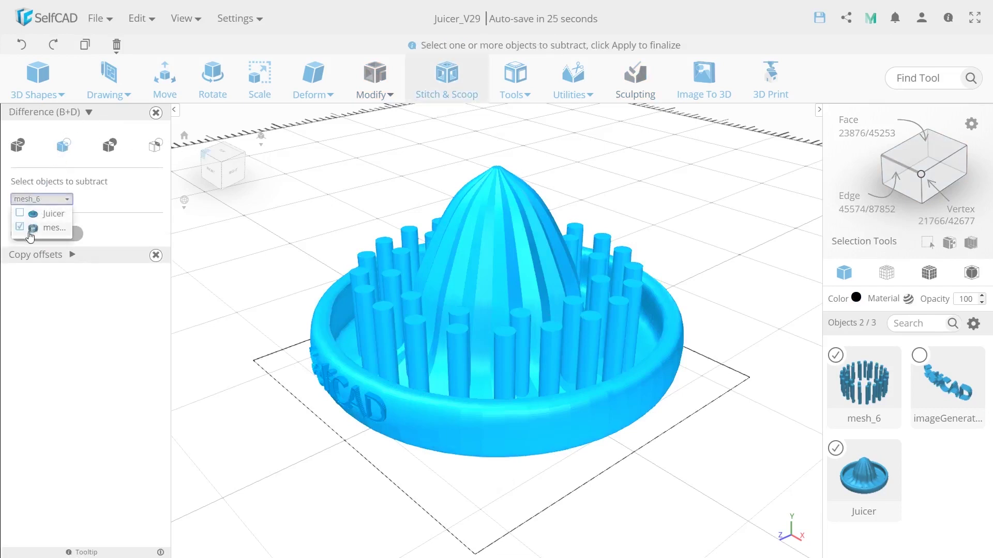
left_click(41, 234)
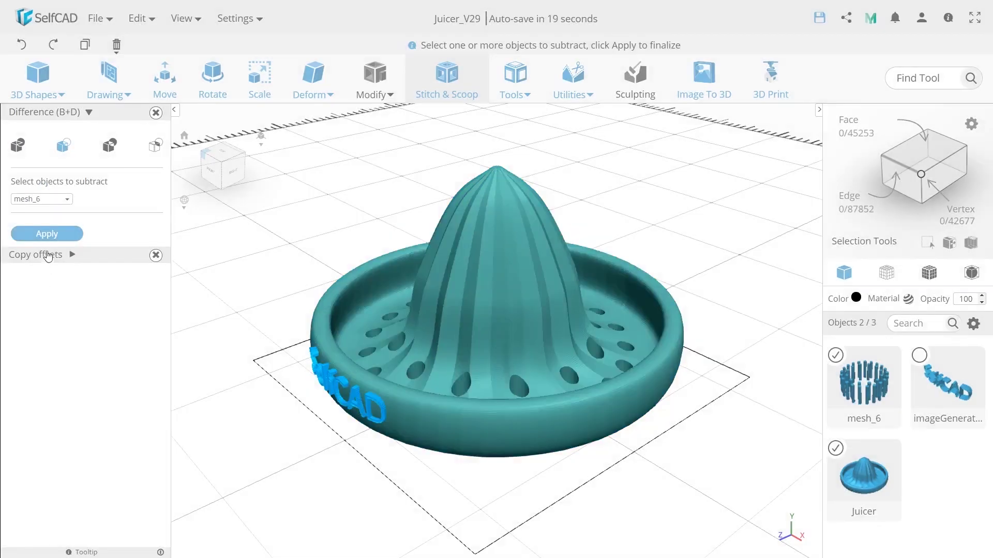
left_click(48, 254)
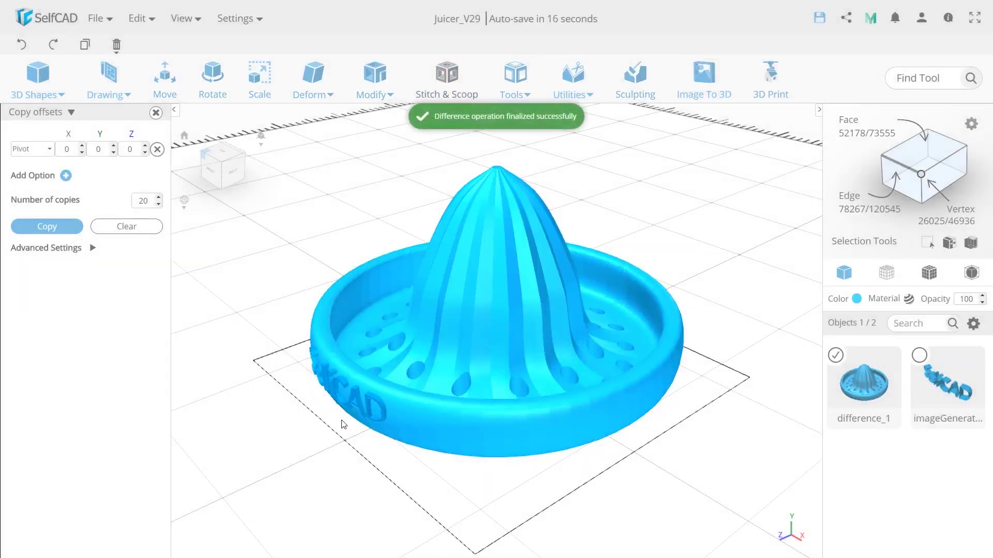
left_click_drag(341, 424, 361, 421)
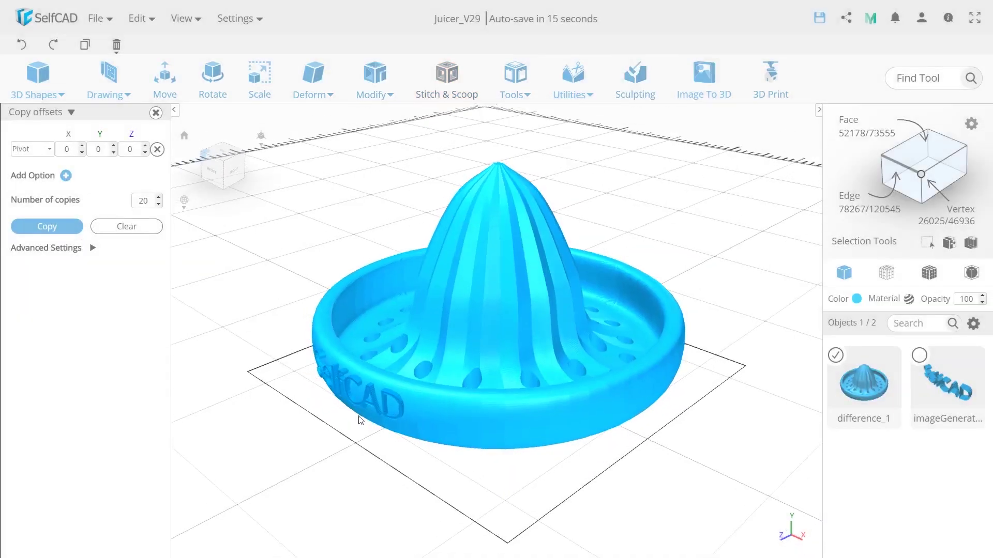
Step: Add the SelfCAD logo to the juicer selection and merge both into one object
left_click(390, 392, "shift")
left_click(573, 88)
left_click(582, 281)
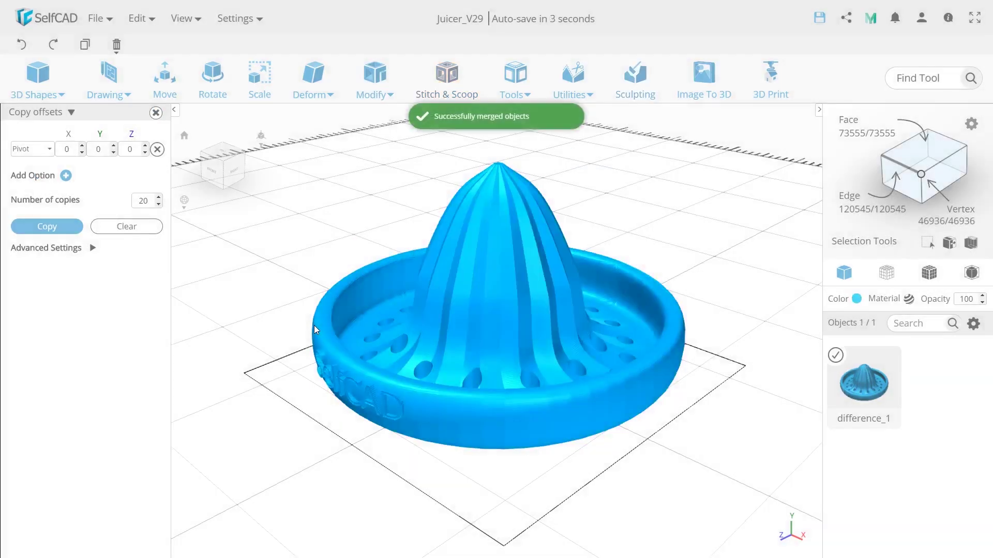
Step: Repair the merged juicer with Magic Fix, raising the tolerance through trial values from 30 up to 250, and apply it
left_click(515, 85)
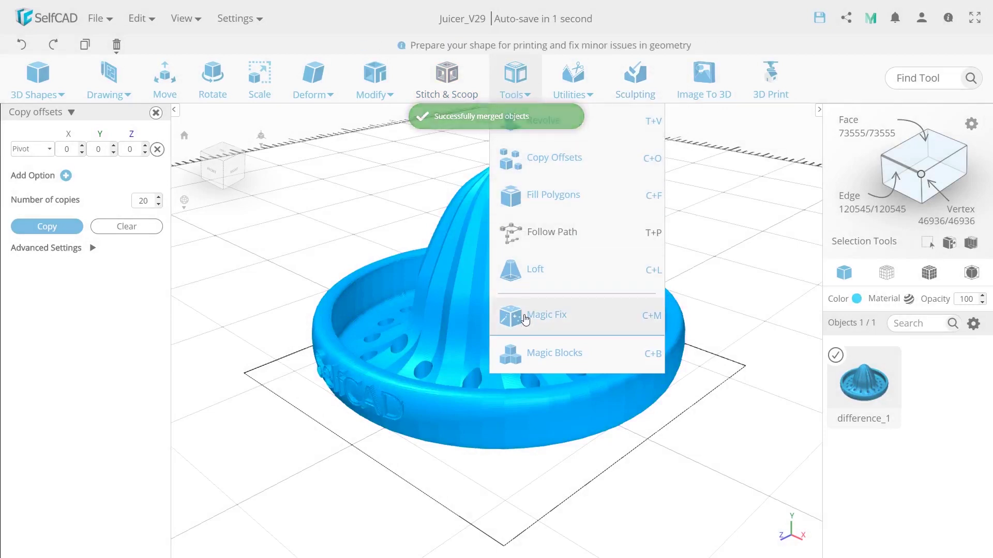
left_click(519, 377)
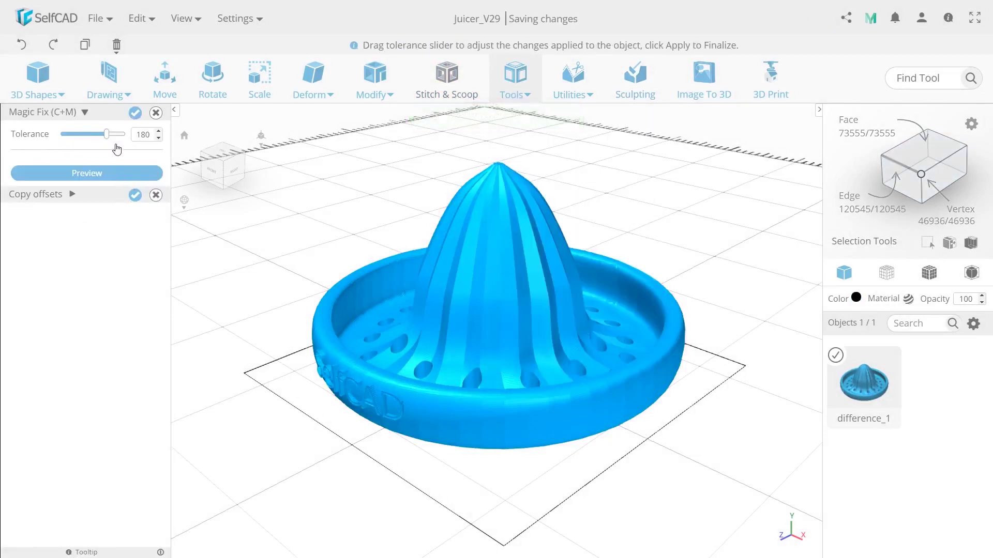
left_click(67, 135)
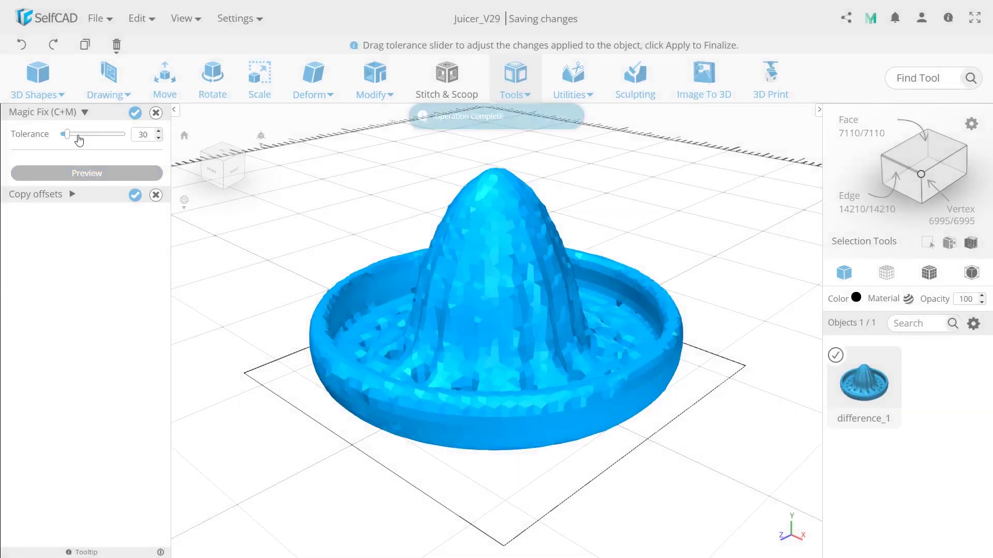
left_click(77, 135)
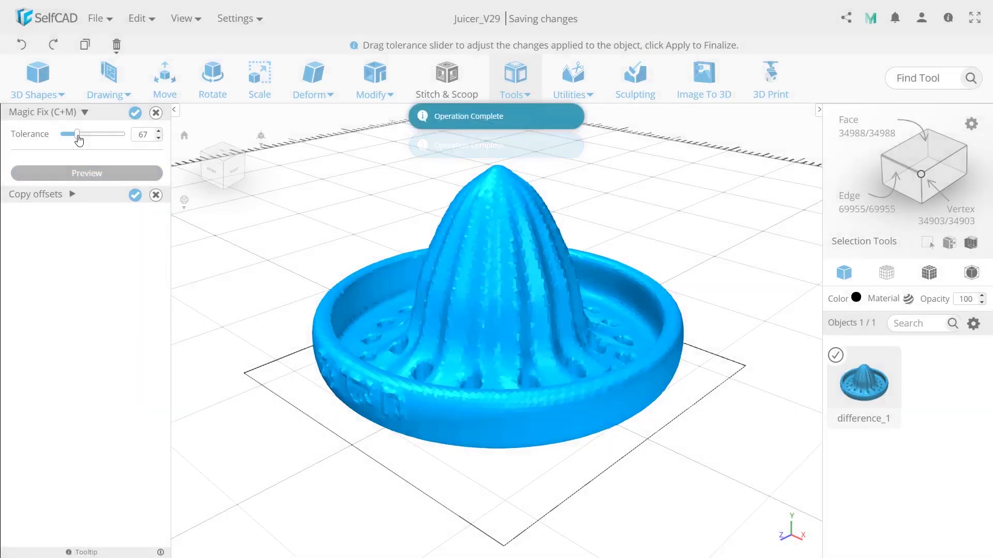
left_click(89, 135)
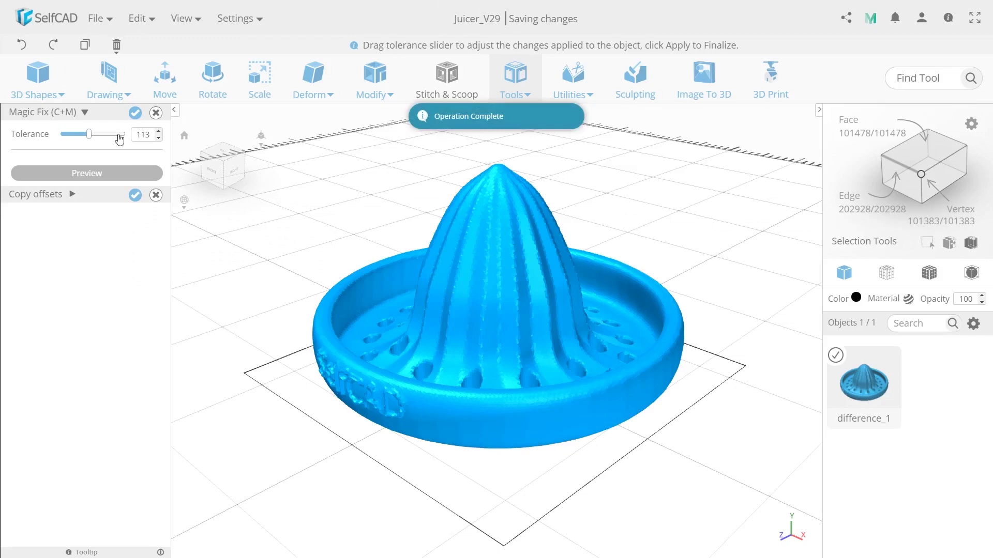
left_click(108, 135)
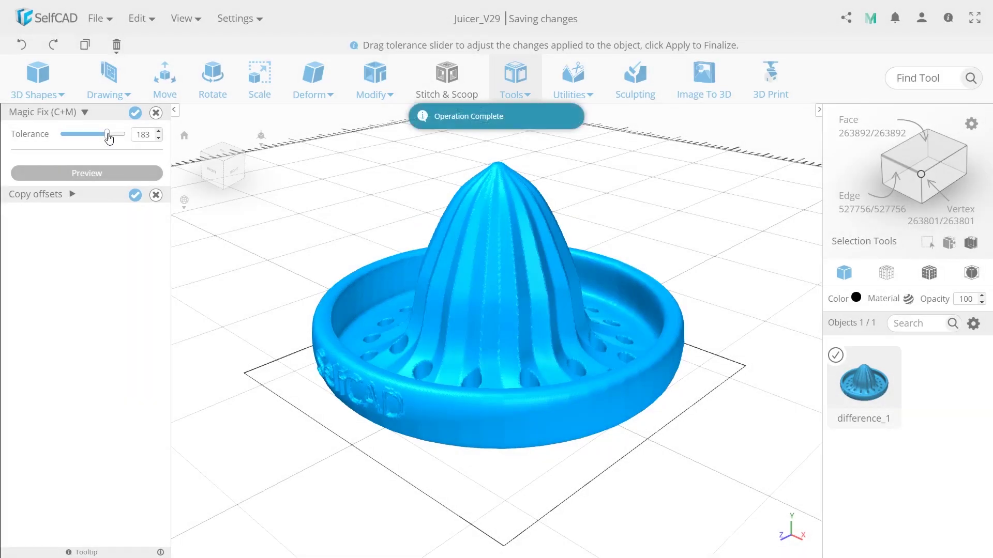
left_click(117, 136)
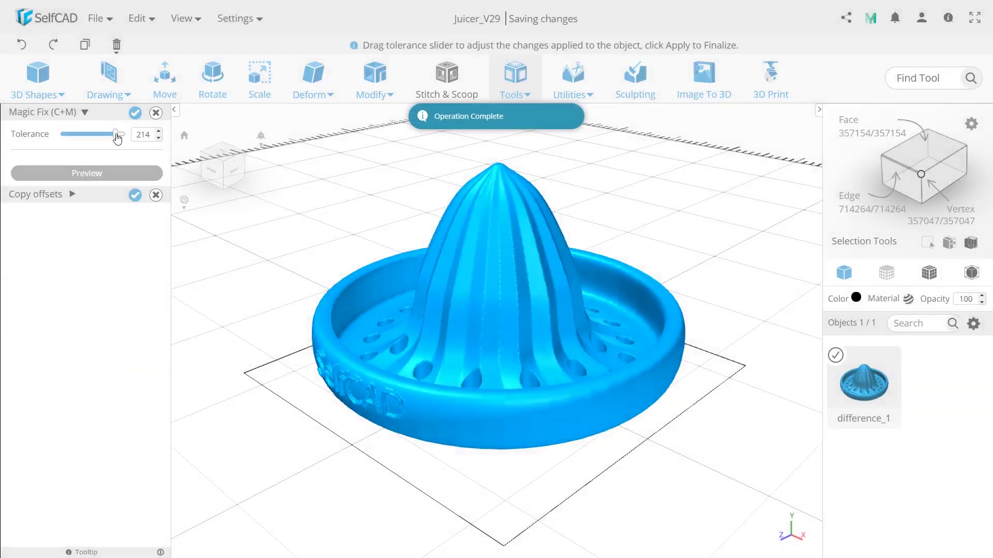
left_click_drag(118, 135, 133, 136)
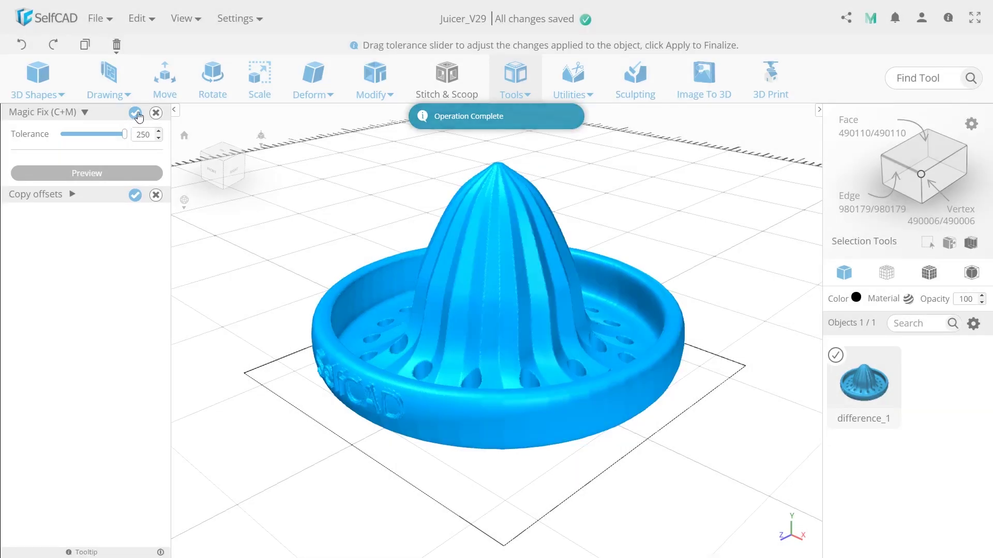
left_click(136, 113)
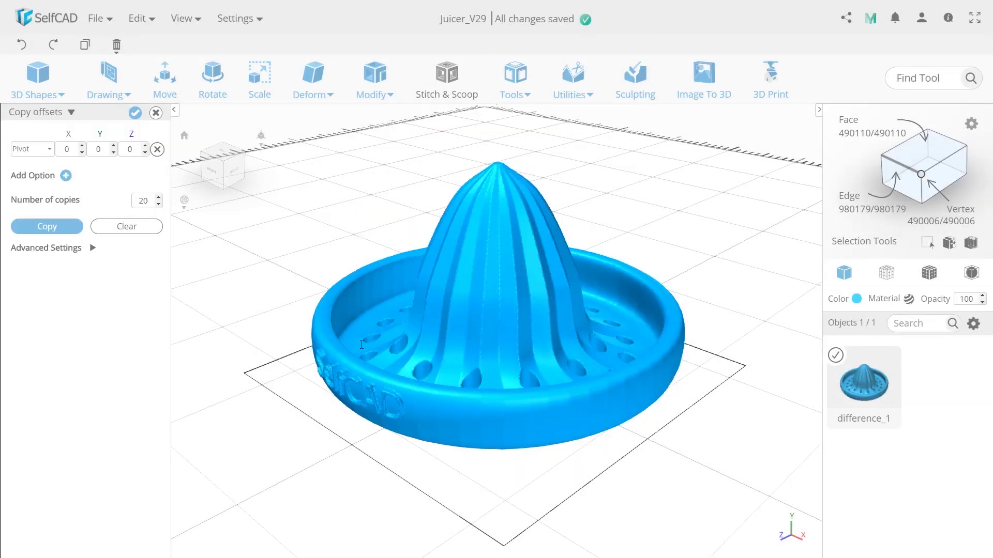
Step: Deselect the juicer and inspect its outer logo, ribbed cone and drain holes from several sides
right_click_drag(264, 321, 398, 307)
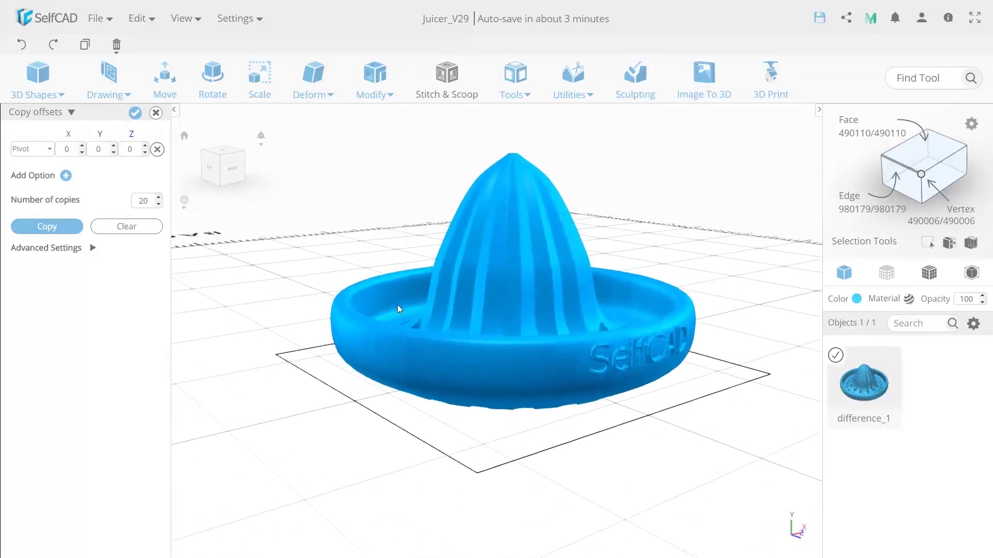
left_click(757, 481)
right_click_drag(684, 455, 623, 434)
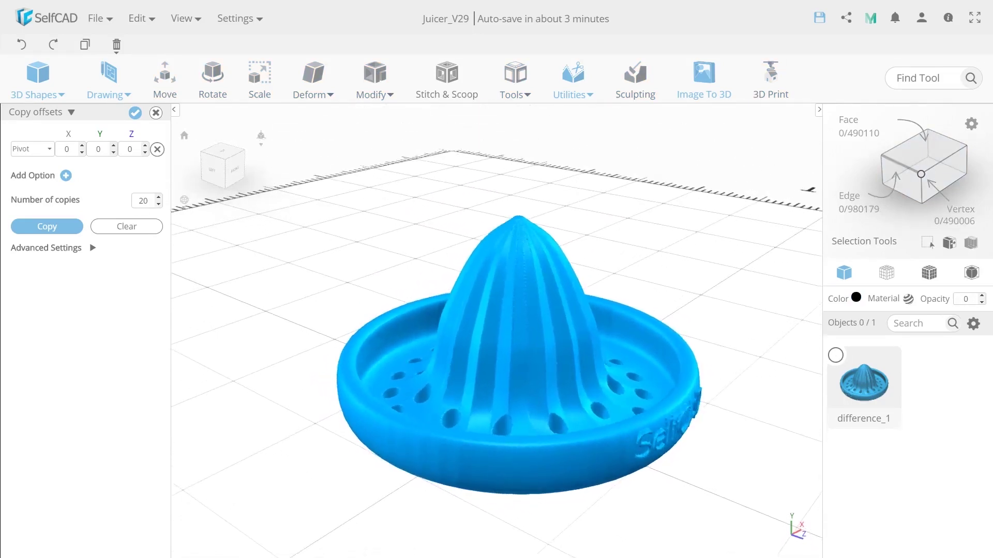